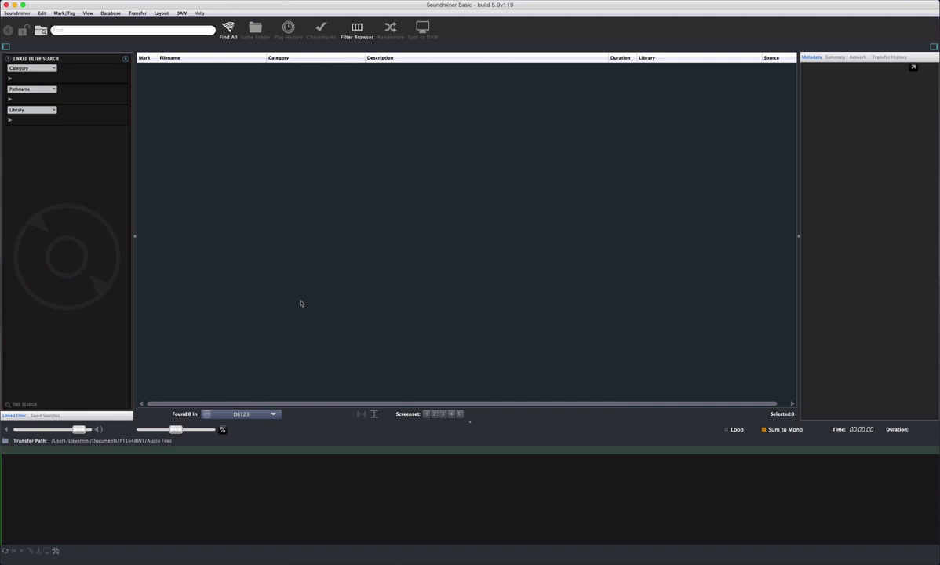
Open the Database menu to reach Create a New Database.
left_click(110, 14)
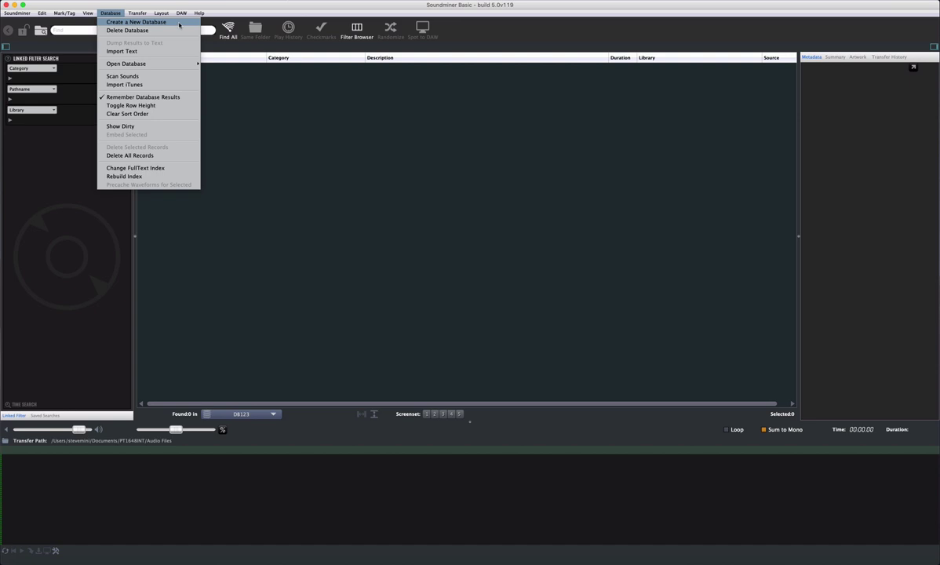
Create a database named 'NewDB' from the Music and FX template and open the database list.
left_click(179, 23)
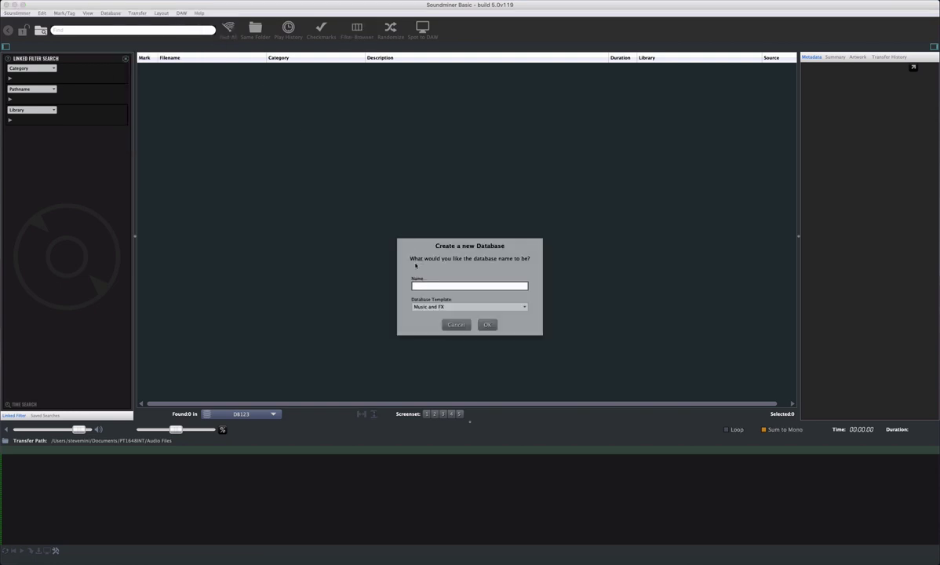
type("NewDB")
left_click(473, 306)
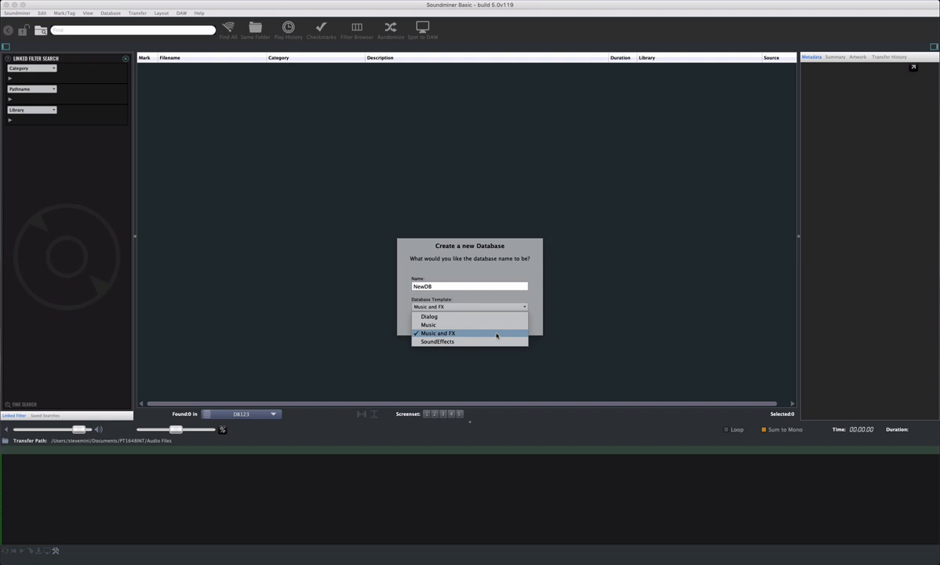
left_click(497, 333)
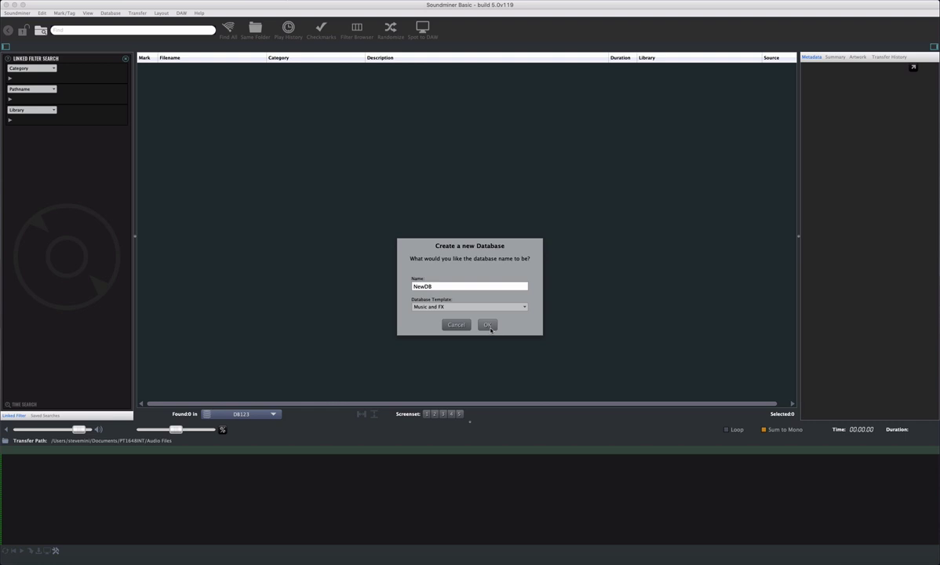
left_click(488, 325)
left_click(274, 414)
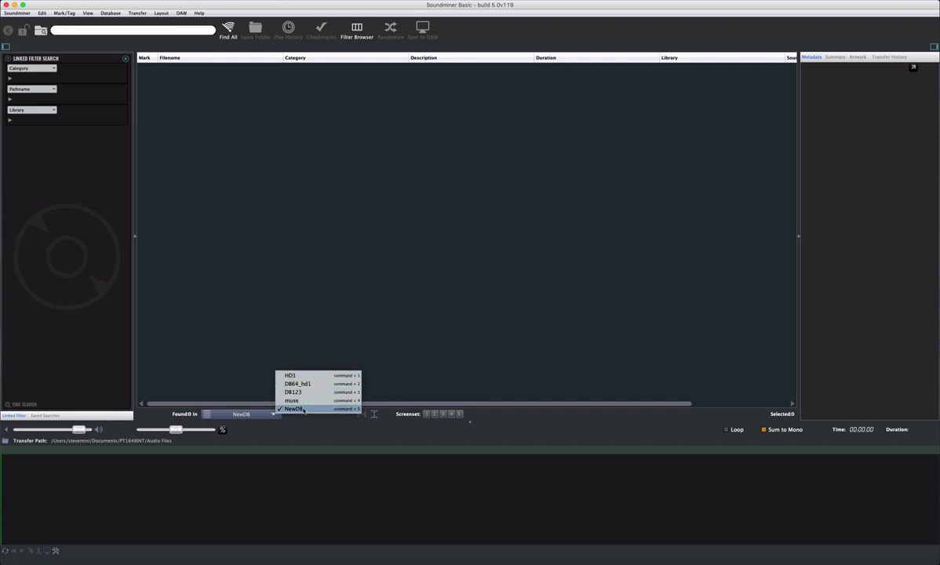
Keep NewDB current and drag the AudioFidelity folder from the Finder WAV window into Soundminer.
left_click(304, 409)
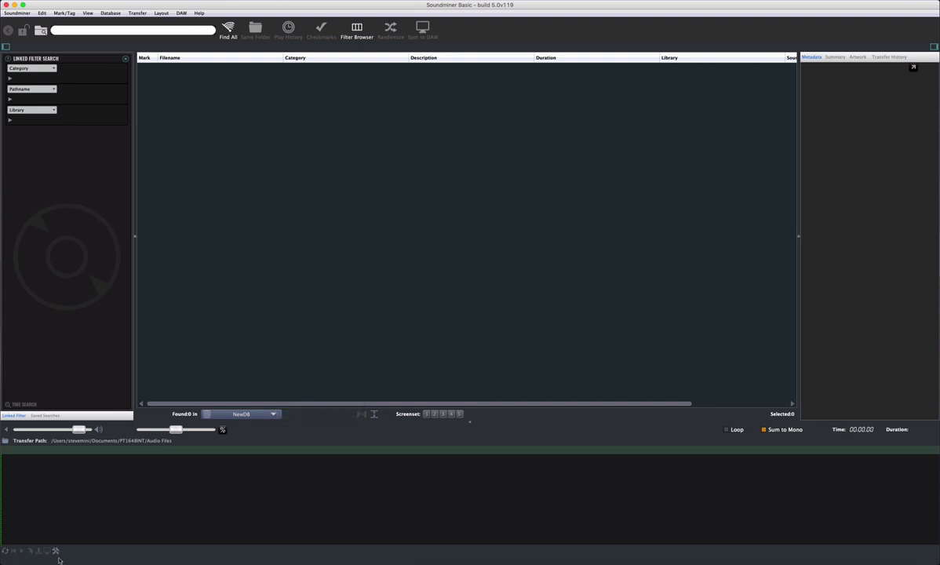
left_click(29, 547)
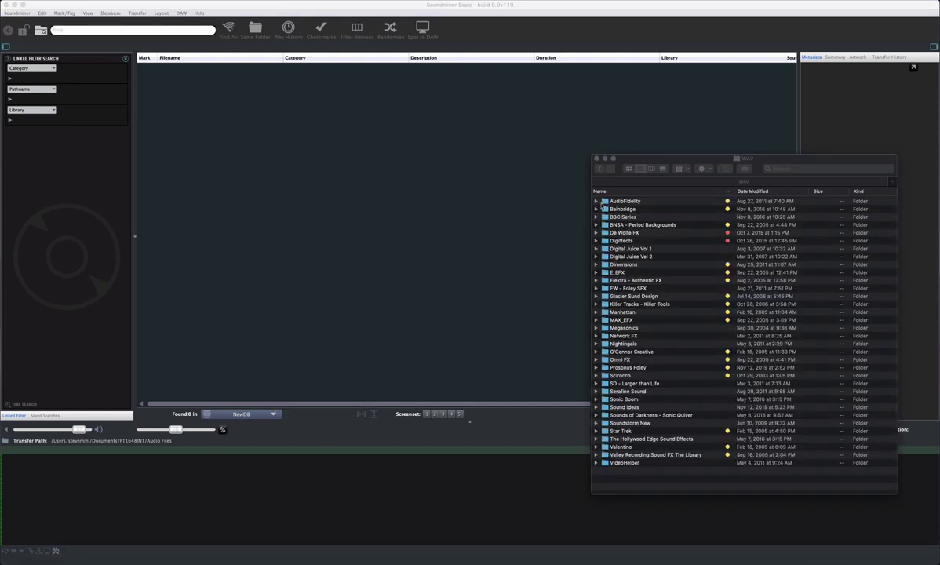
left_click(604, 201)
left_click_drag(604, 202, 383, 163)
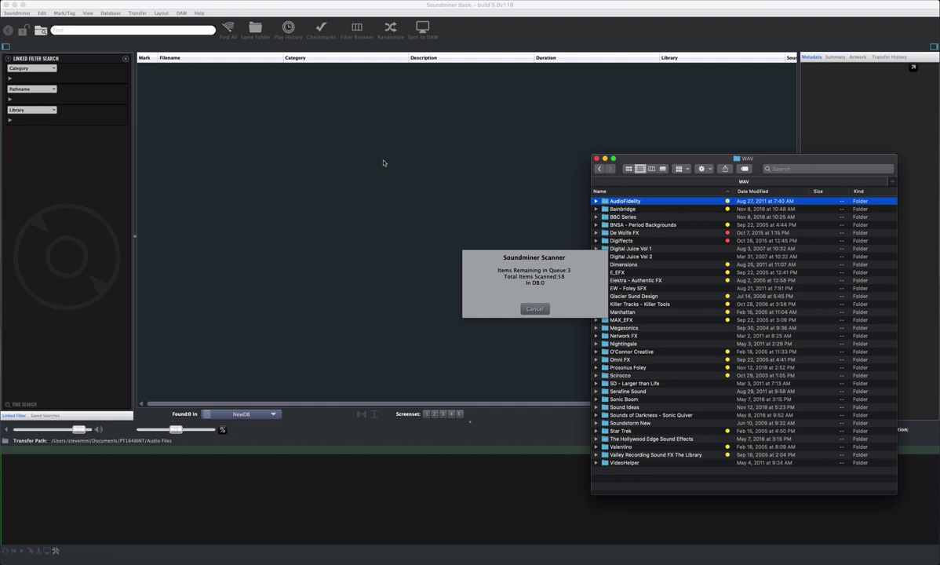
Bring Soundminer forward and cancel the scanner, leaving 326 AudioFidelity effects in NewDB.
left_click(384, 163)
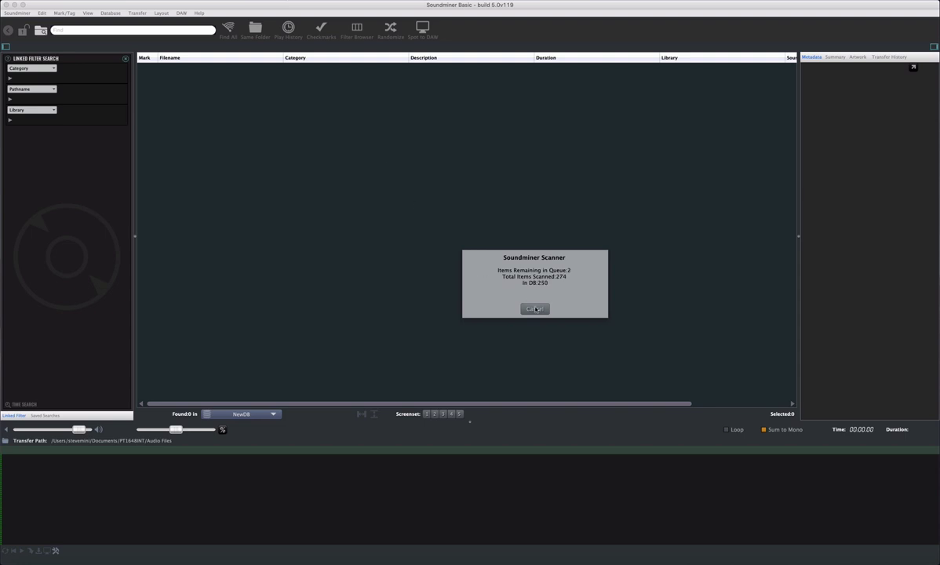
left_click(534, 309)
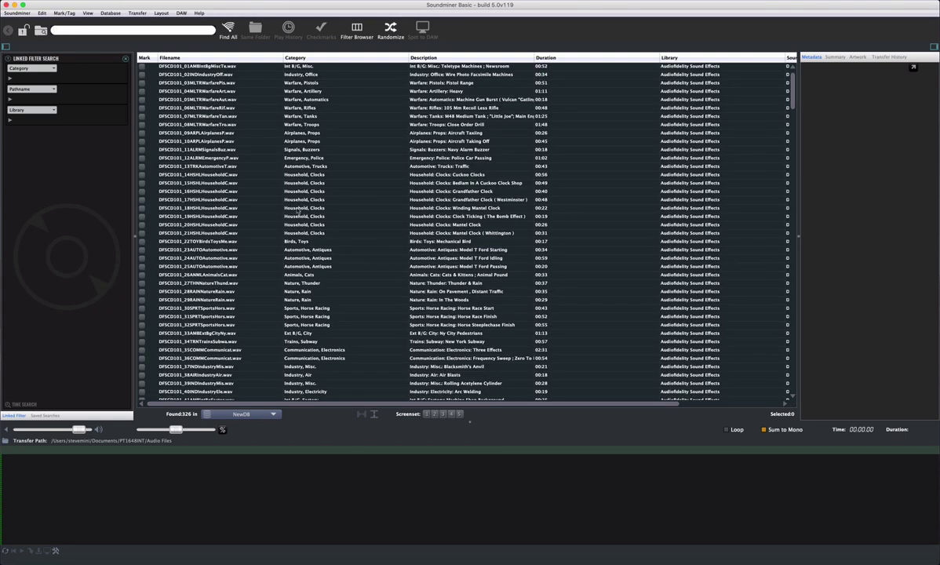
Play and scrub the 13TRKAutomotiveT truck sound, then step through clips to Model T Ford Passing.
left_click(232, 166)
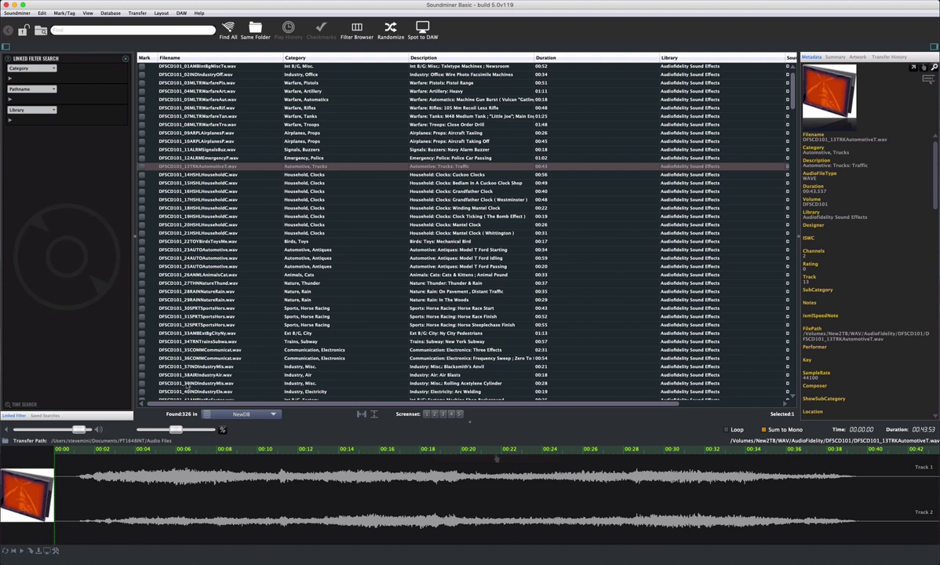
left_click(217, 168)
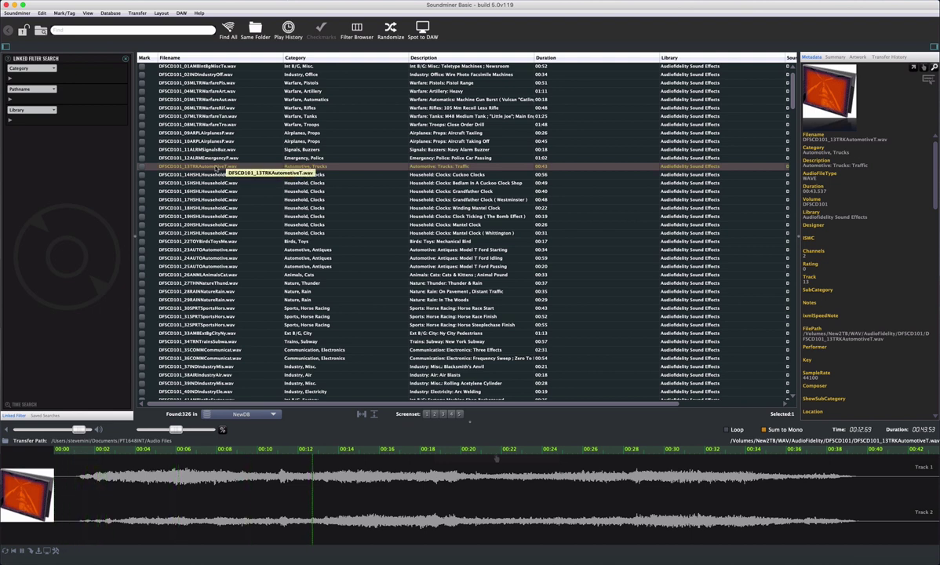
key("Left")
key("XF86AudioRaiseVolume")
key("Up")
key("Up")
key("Up")
key("Up")
key("Up")
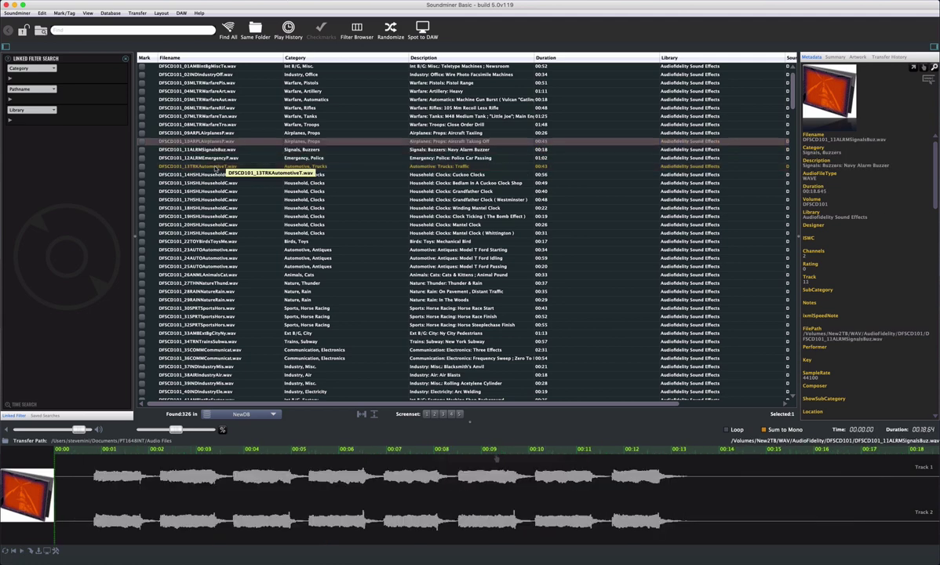
key("Down")
key("Down")
key("Down")
key("Down")
key("Down")
key("Down")
key("Down")
key("Down")
key("Down")
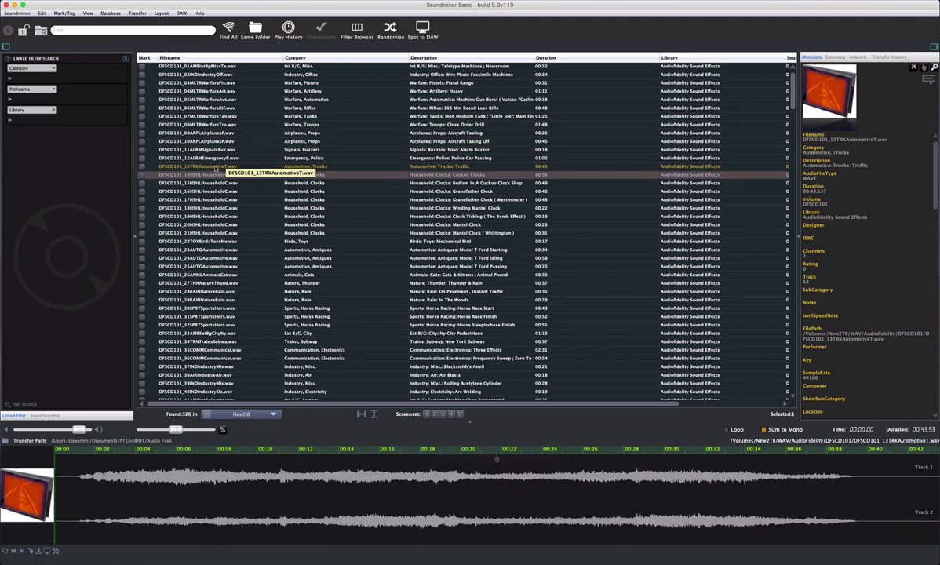
key("Down")
key("Down")
key("Down")
key("Down")
key("Down")
key("Down")
key("Down")
key("Down")
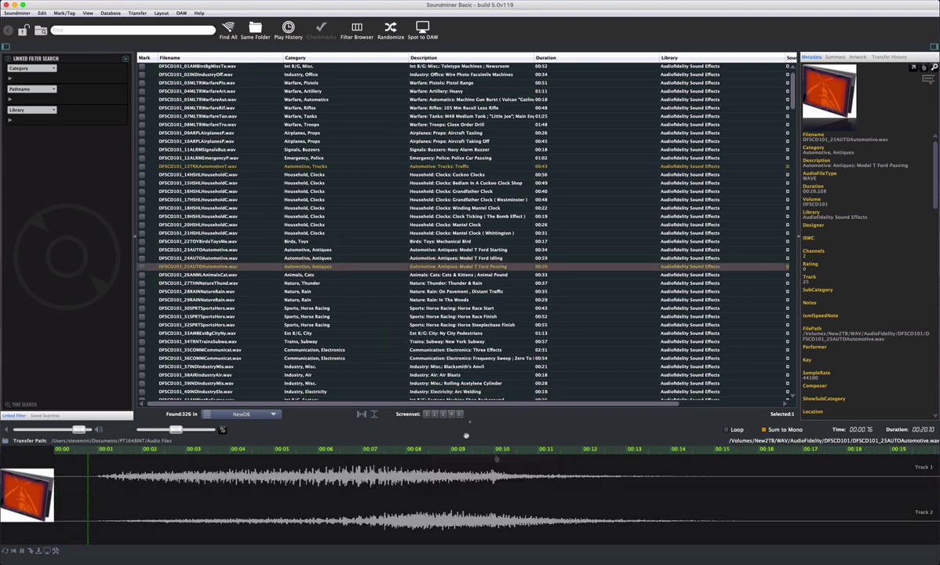
Enlarge the waveform and Metadata panels, select about 5–9 seconds, and try pitch +4.5% before resetting it.
left_click_drag(471, 425, 469, 373)
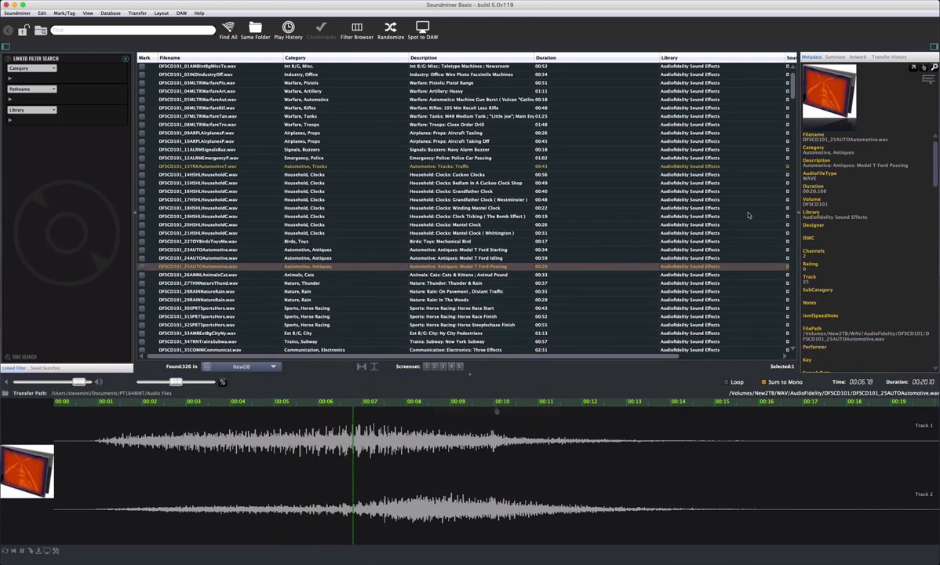
left_click_drag(798, 210, 751, 208)
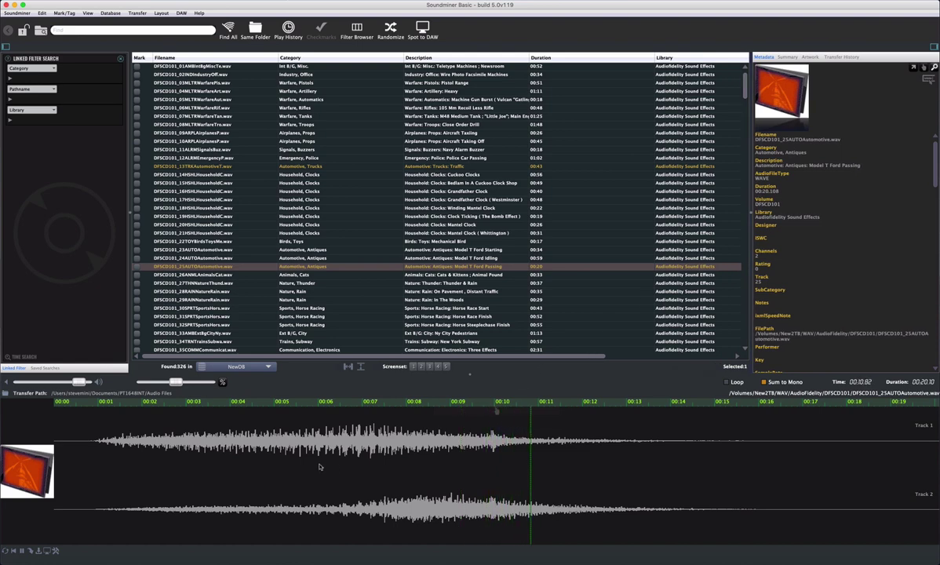
left_click_drag(285, 466, 448, 469)
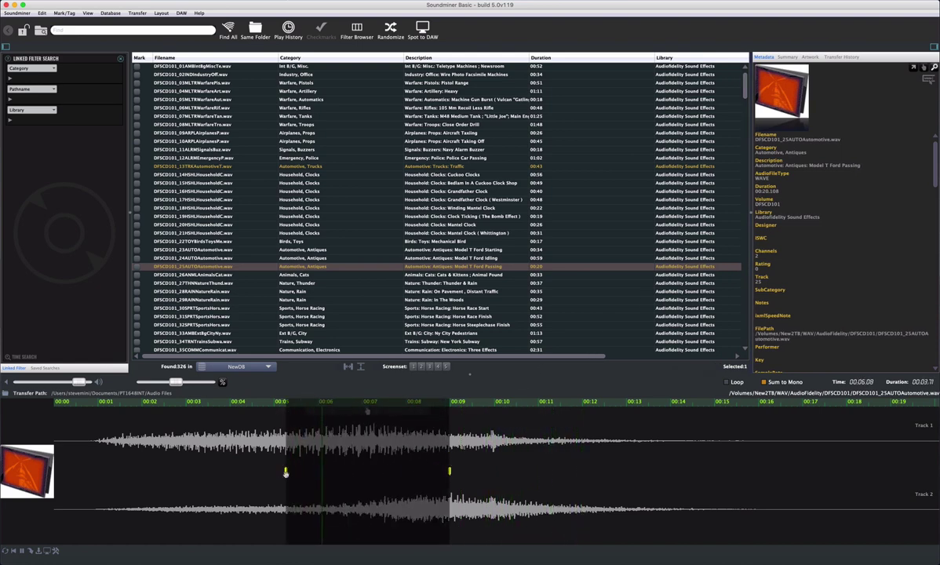
scroll(285, 471, "up", 8)
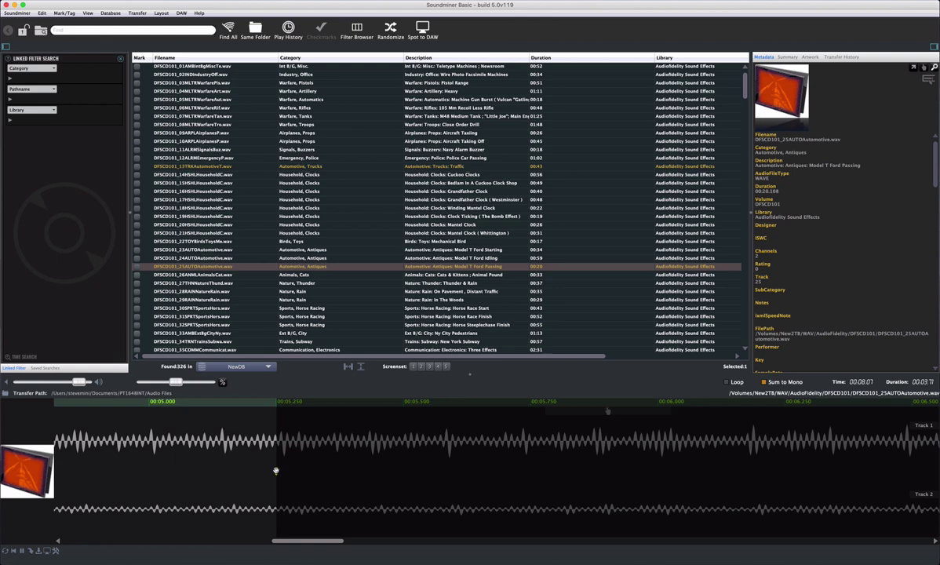
scroll(275, 471, "down", 10)
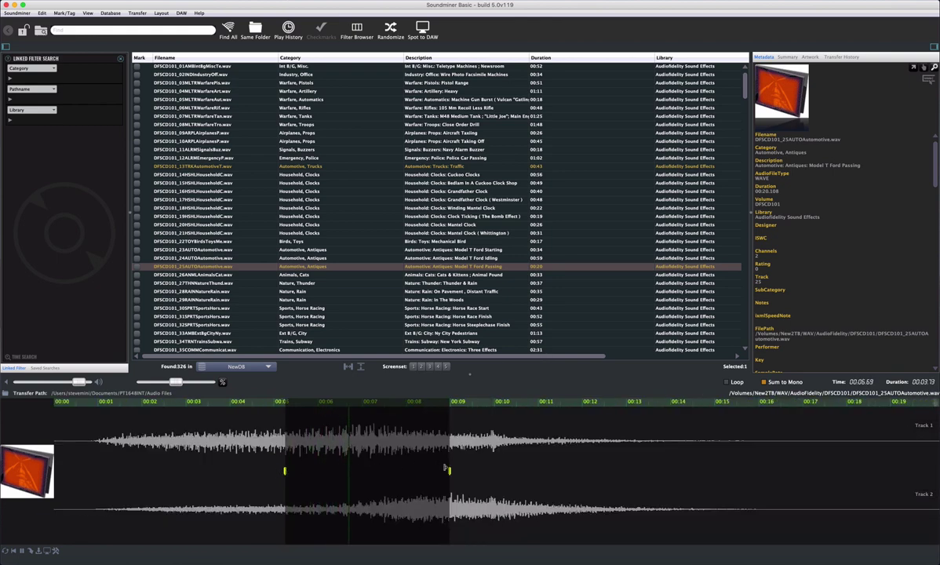
scroll(451, 470, "up", 6)
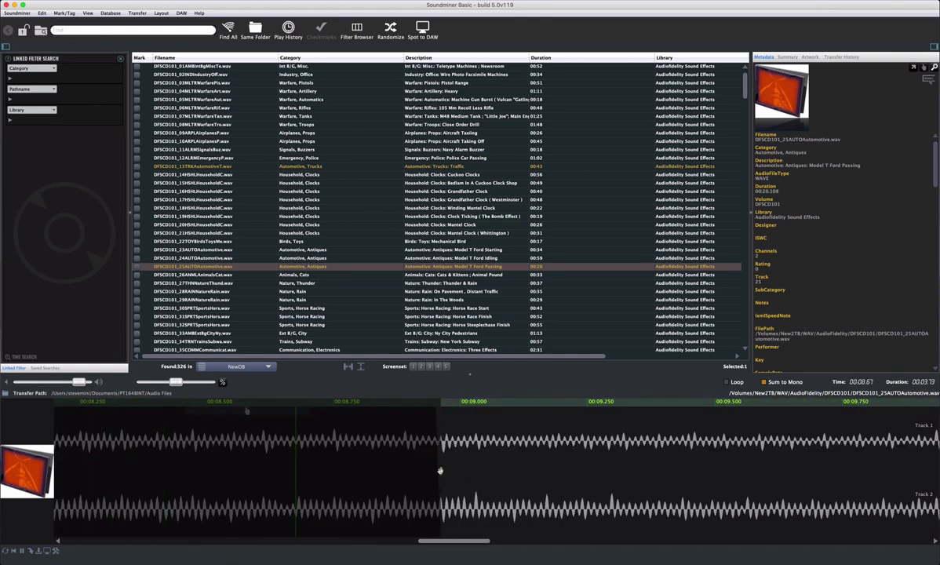
scroll(440, 470, "down", 6)
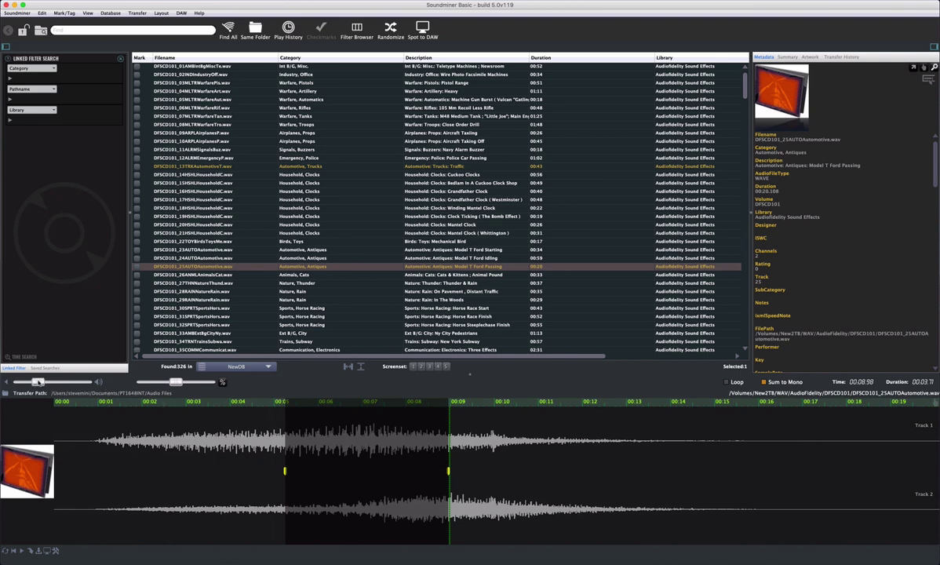
left_click_drag(176, 382, 180, 385)
double_click(180, 385)
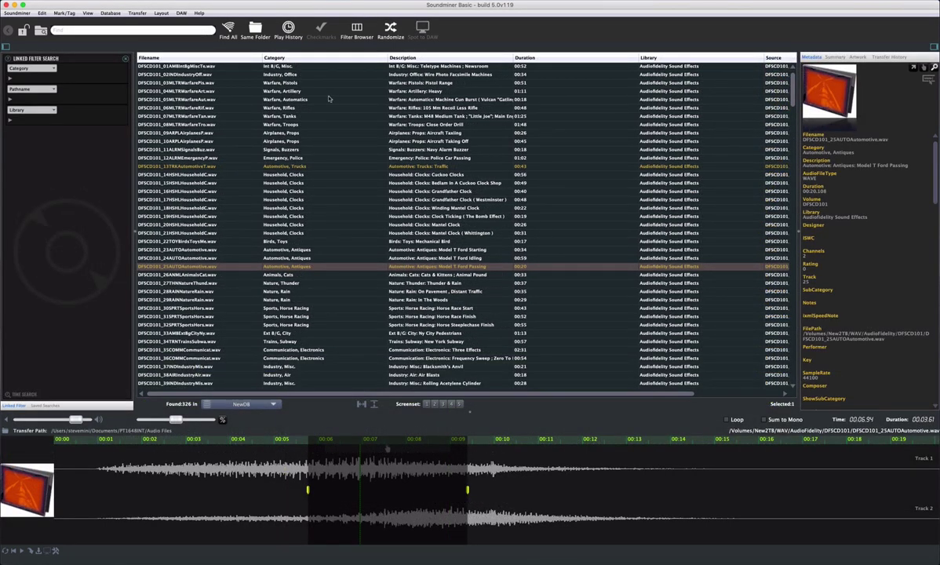
Link Soundminer to Pro Tools and match transfer settings to the PT1648INT session.
left_click(181, 14)
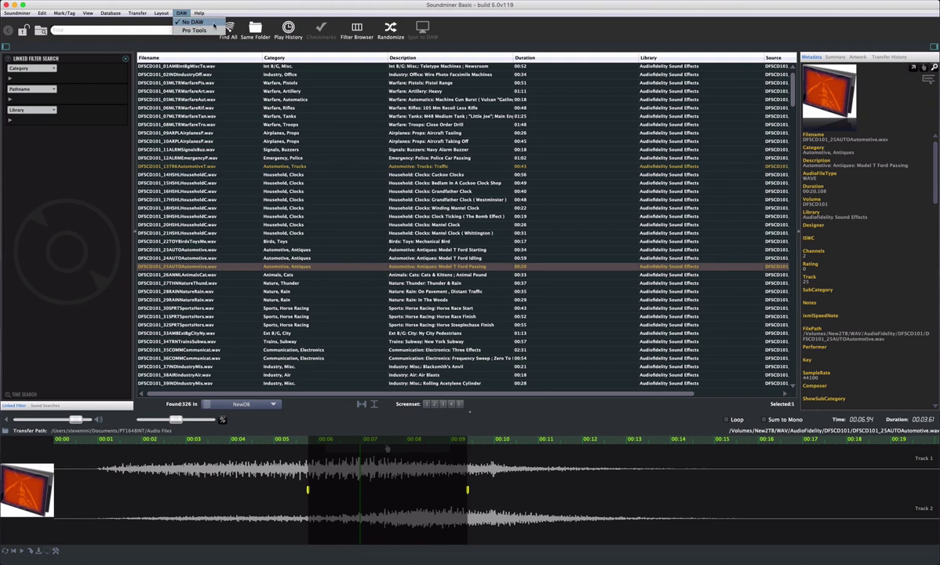
left_click(196, 30)
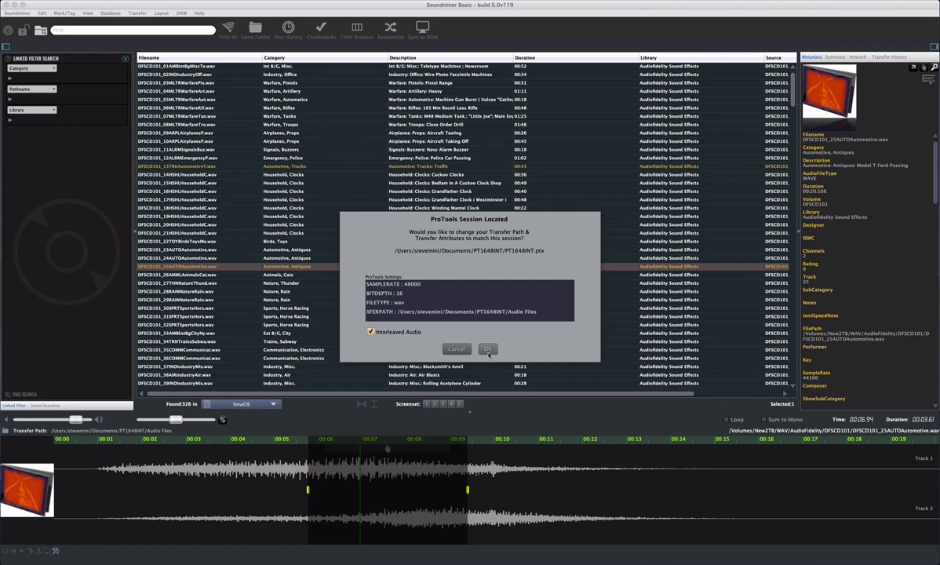
left_click(487, 349)
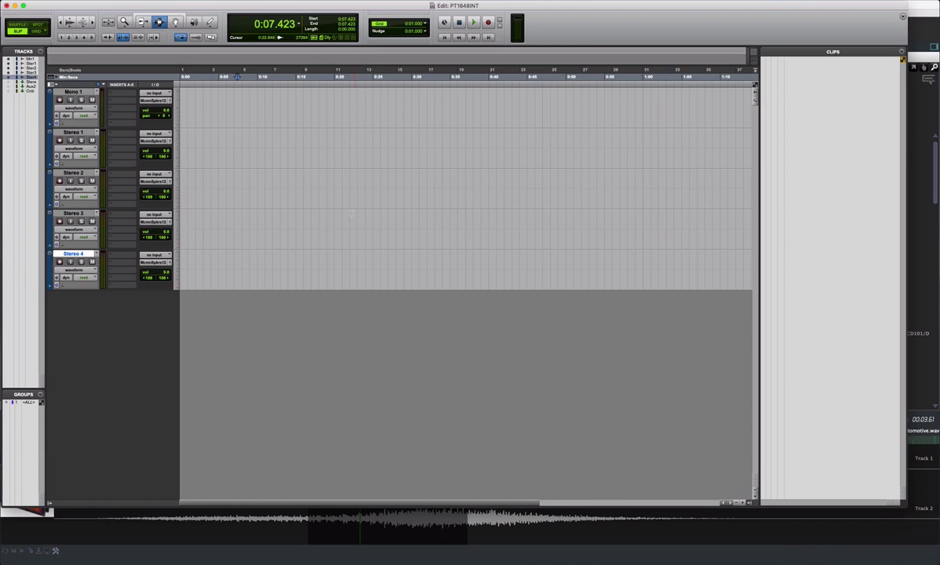
Place the Pro Tools insertion point on the Stereo 1 track near 0:09.75.
left_click(274, 153)
left_click(274, 153)
left_click(256, 149)
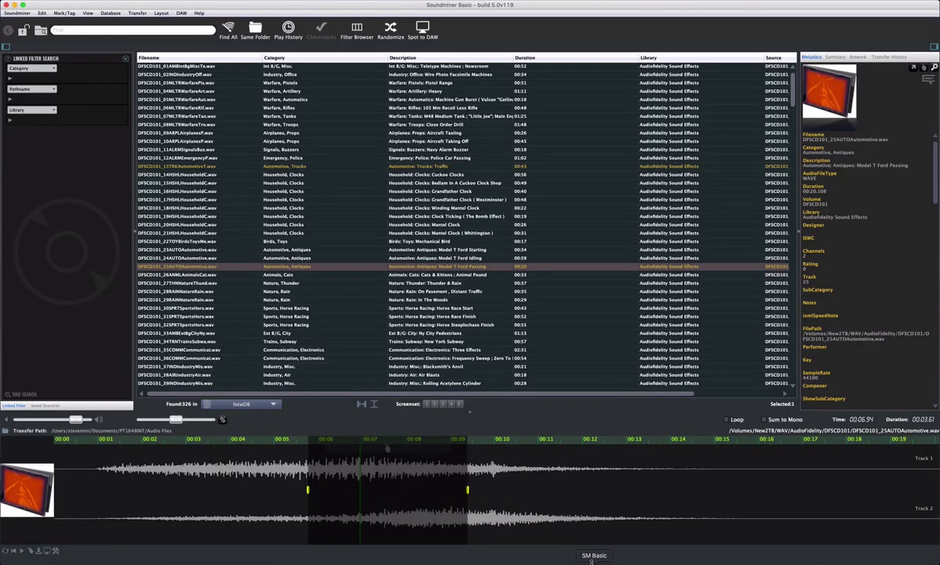
Select a few seconds of Winding Mantel Clock, speed it up about 35.8%, and spot it to Pro Tools.
left_click(292, 205)
left_click_drag(281, 480, 433, 489)
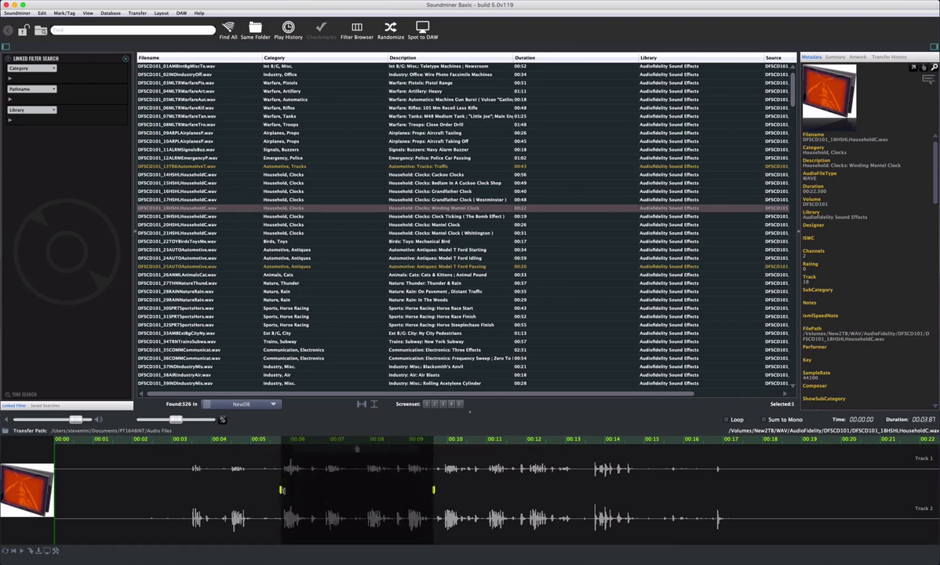
scroll(281, 489, "up", 3)
left_click_drag(281, 489, 321, 490)
scroll(321, 489, "down", 4)
left_click_drag(176, 419, 190, 421)
key("s")
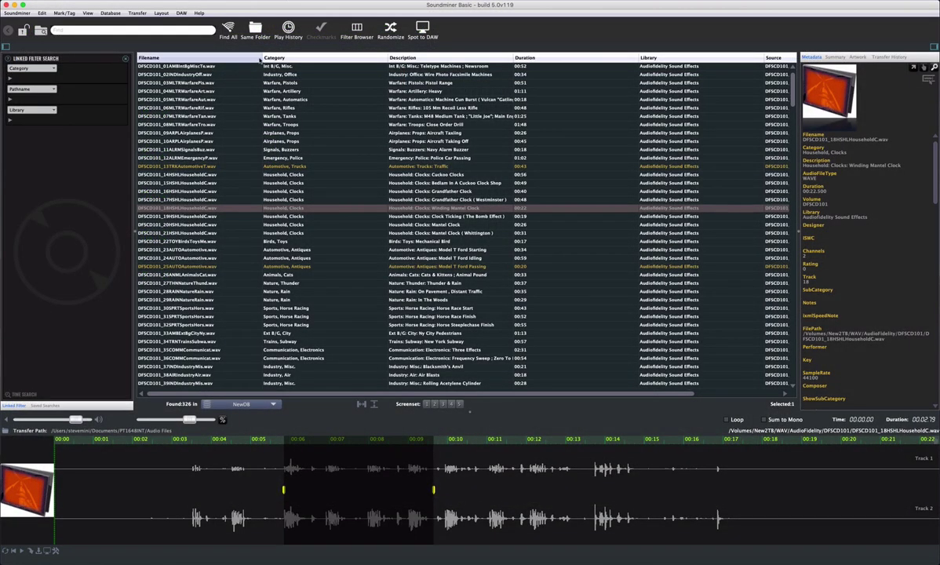
Reorder columns to Filename, Description, Duration, Category and narrow the Duration column.
left_click_drag(408, 58, 317, 59)
left_click_drag(524, 57, 445, 61)
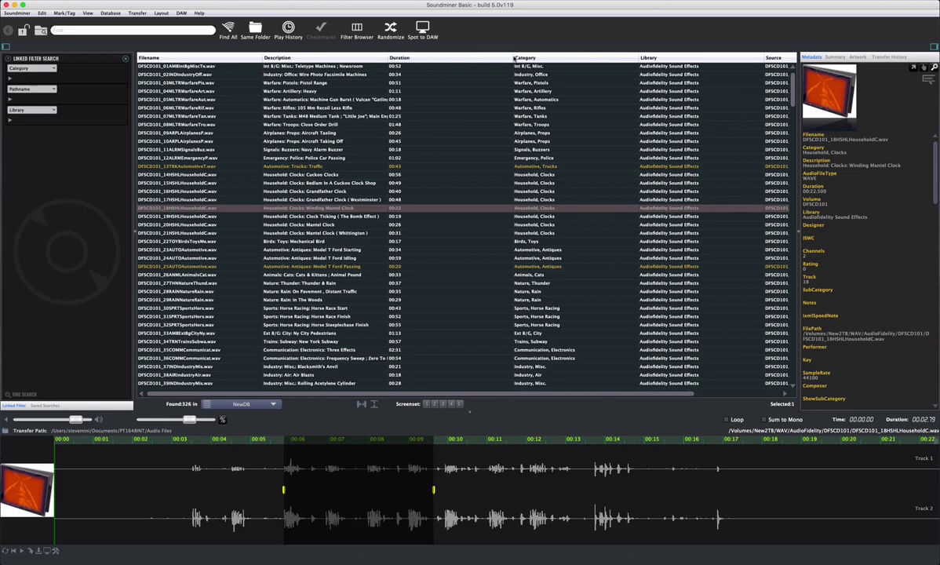
left_click_drag(513, 57, 481, 58)
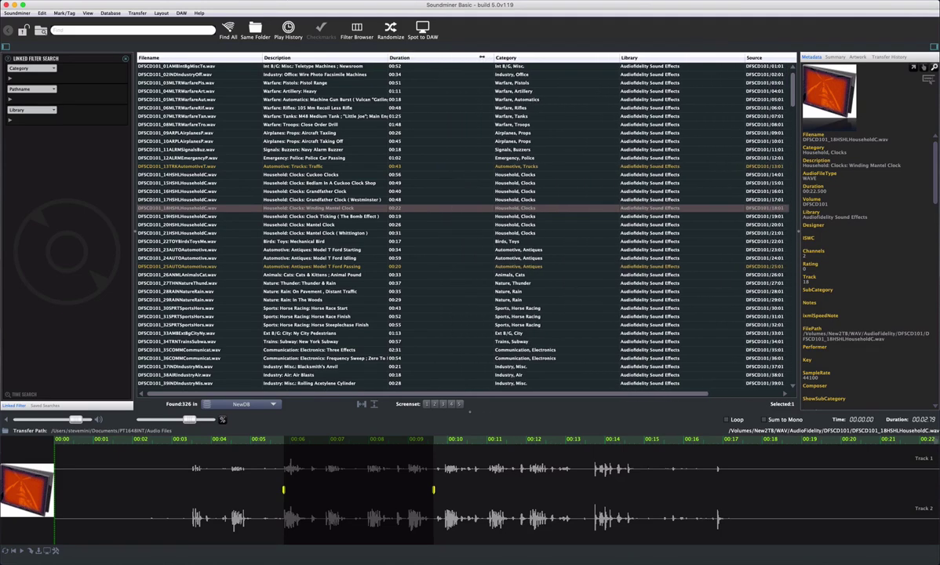
right_click(437, 59)
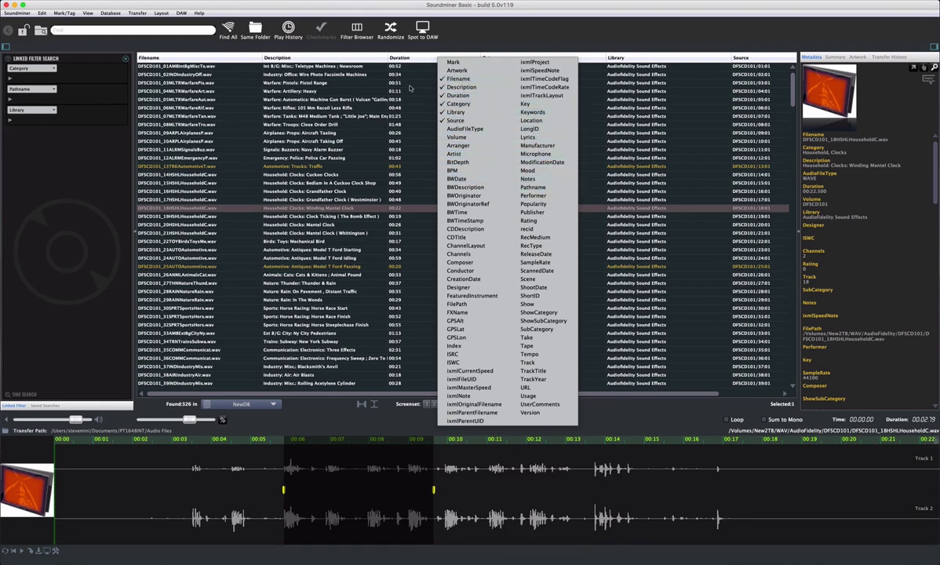
left_click(373, 92)
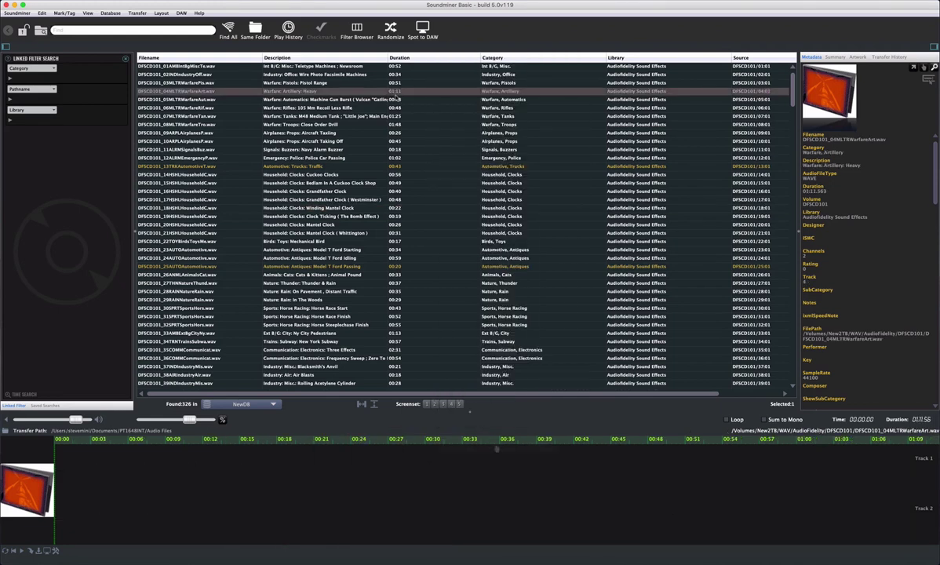
Sort by Duration shortest then longest first, then clear the sort order from the Database menu.
left_click(475, 59)
left_click(476, 58)
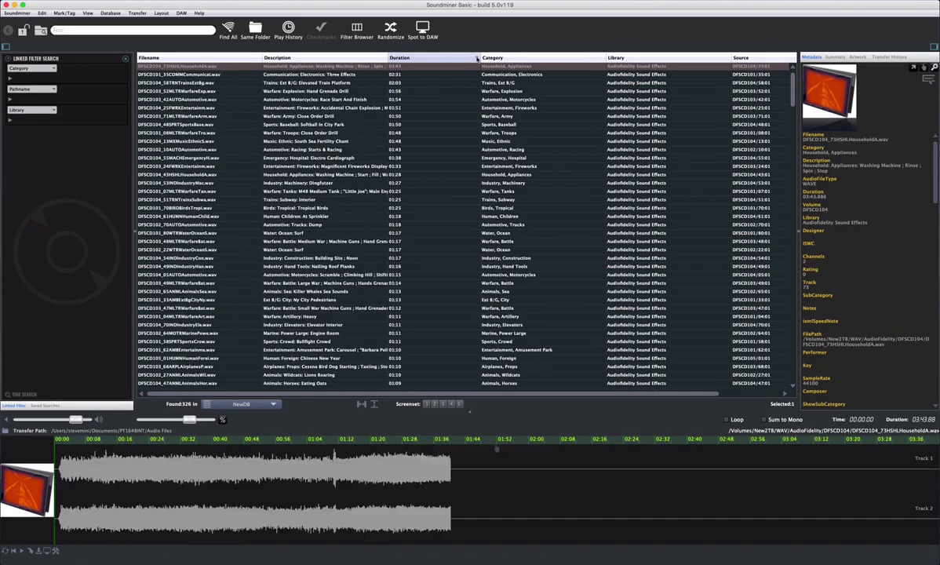
left_click(109, 14)
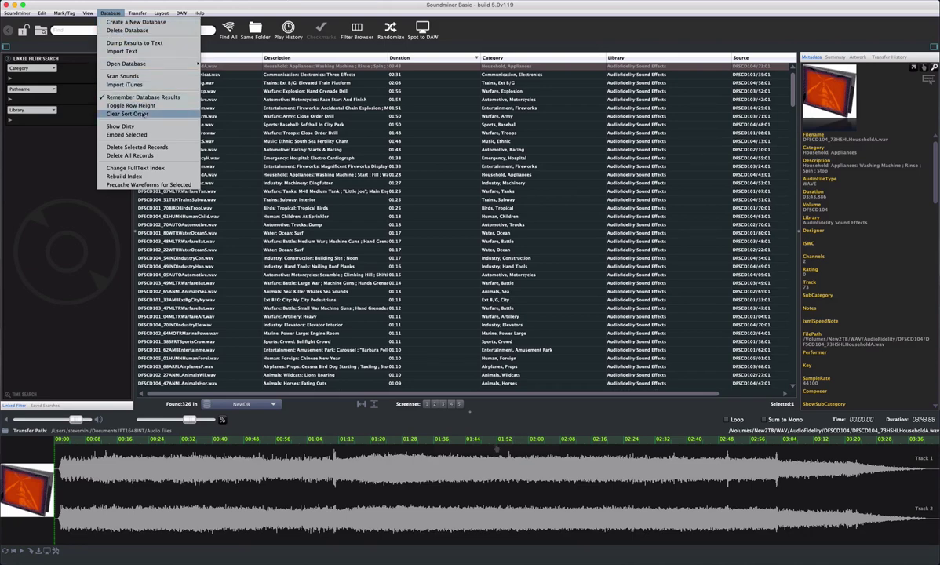
left_click(129, 114)
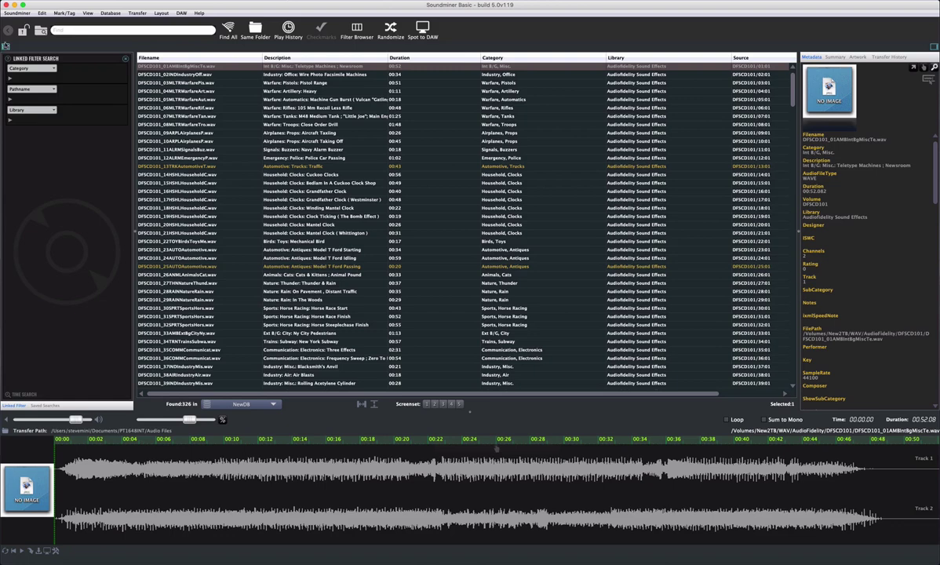
Give the file list 27-point rows and 13-point font height, keeping System Default Font.
left_click(17, 13)
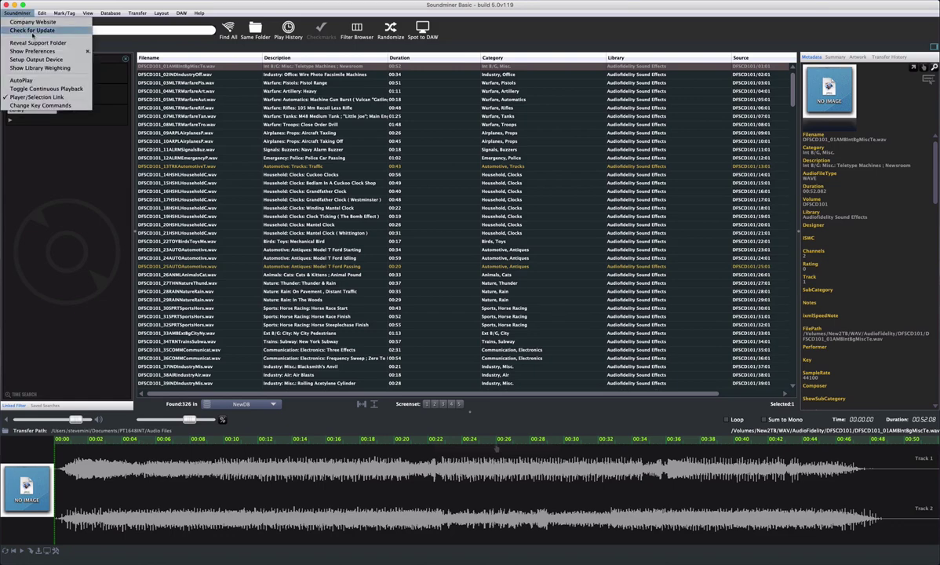
left_click(65, 52)
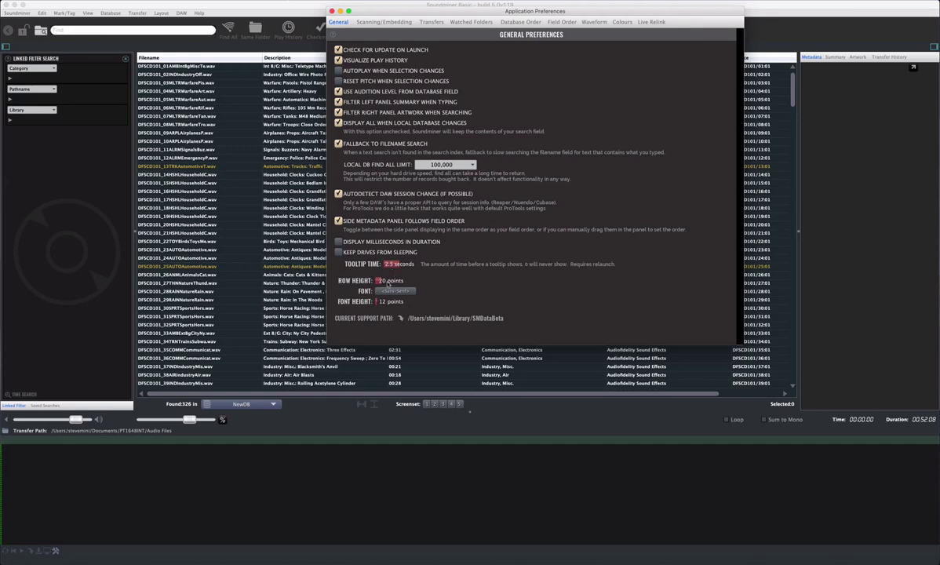
scroll(380, 280, "up", 6)
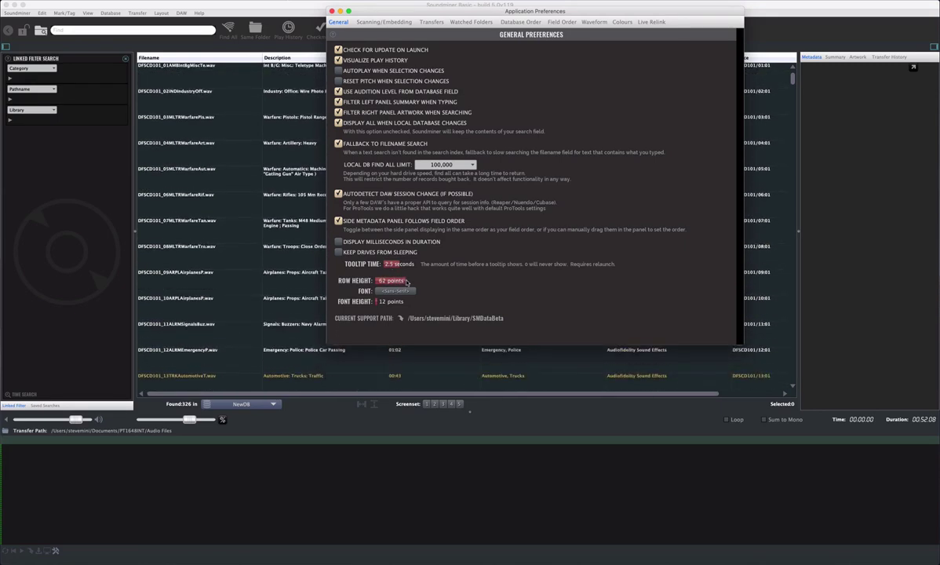
left_click(395, 291)
left_click(416, 293)
scroll(385, 302, "up", 9)
scroll(383, 302, "down", 8)
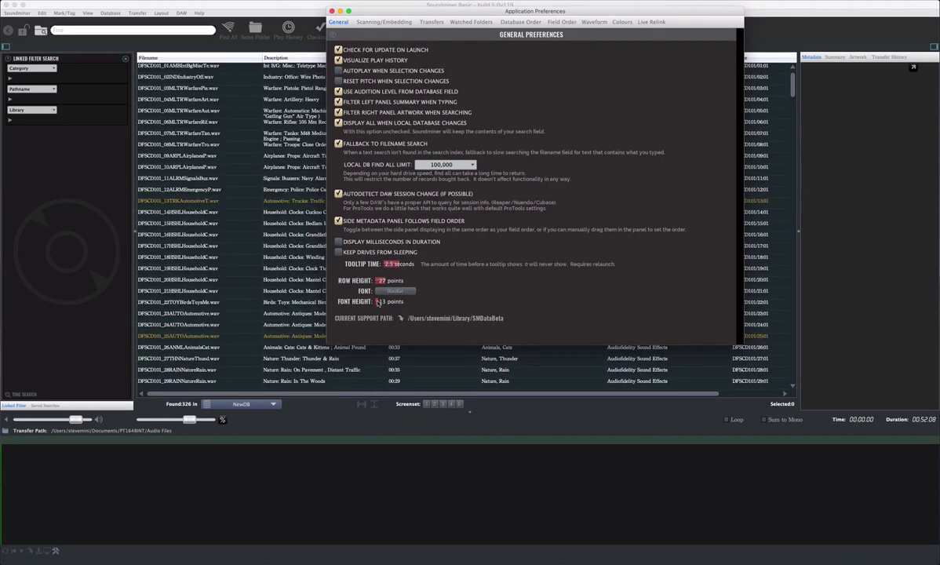
left_click(395, 291)
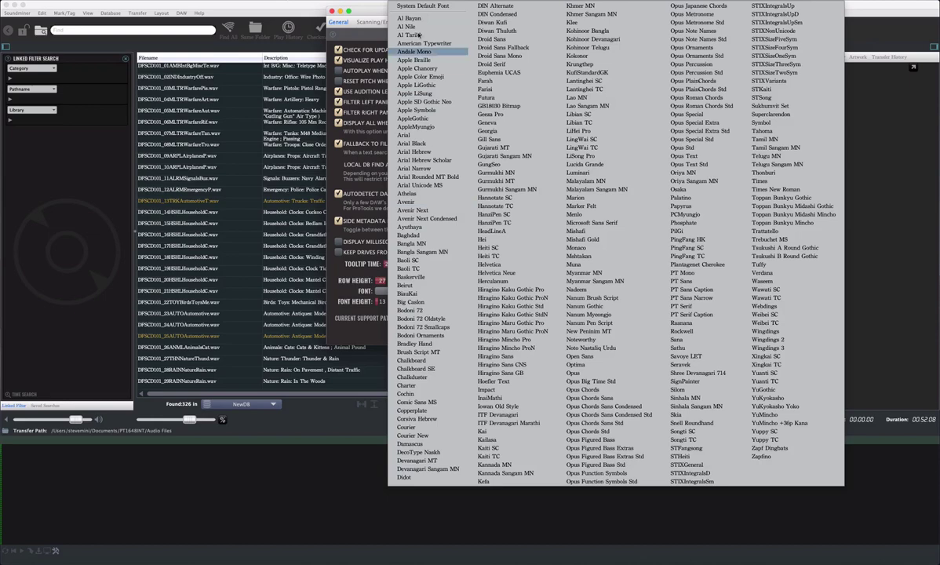
left_click(420, 6)
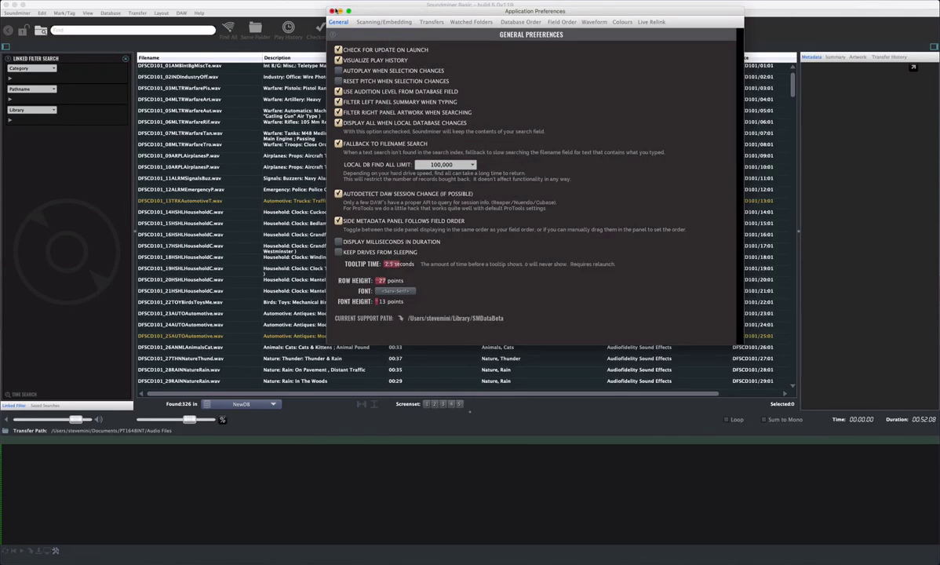
left_click(332, 11)
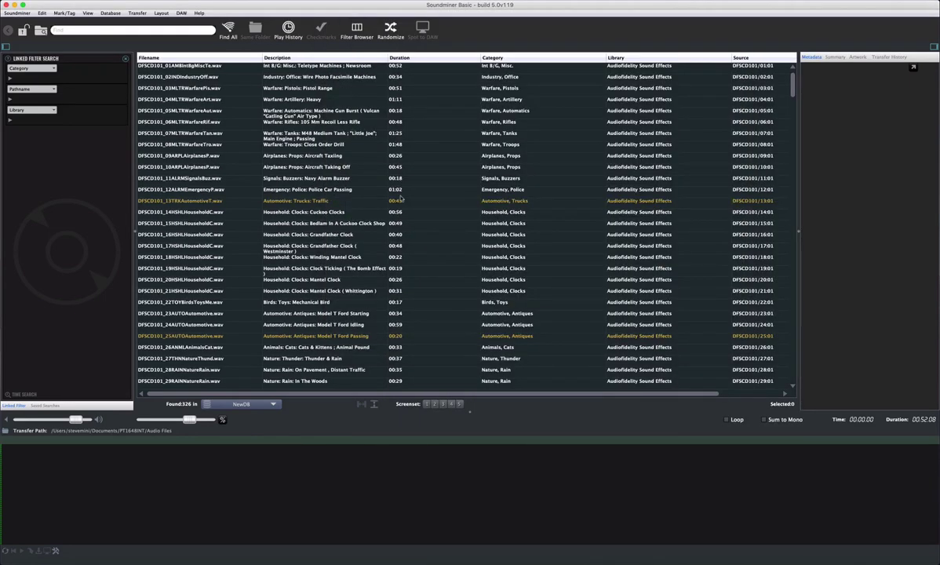
Return the list to compact rows and bring up the column choices from the Filename header.
left_click(374, 405)
left_click(374, 405)
left_click(374, 405)
left_click(374, 405)
left_click(374, 405)
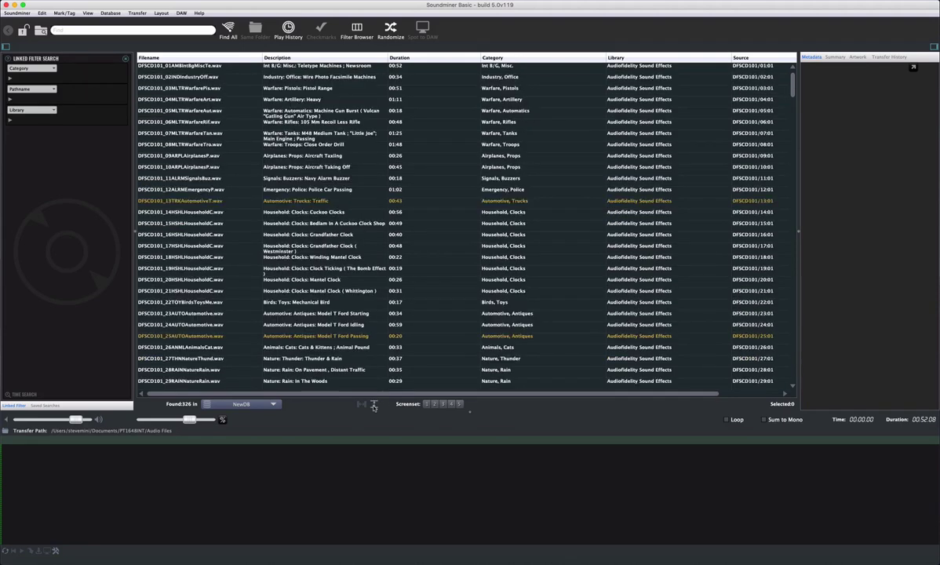
right_click(178, 61)
Add Mark and Artwork columns to the file list, keeping normal row height.
left_click(190, 63)
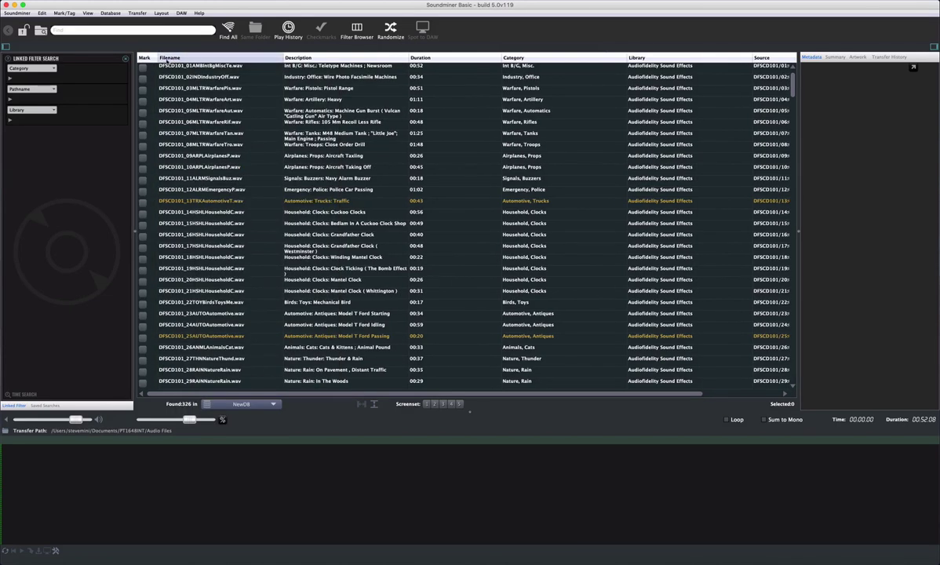
right_click(170, 59)
left_click(172, 68)
left_click(373, 404)
left_click(374, 404)
Mark the Aircraft Taxiing and Clock Ticking files.
left_click(240, 155)
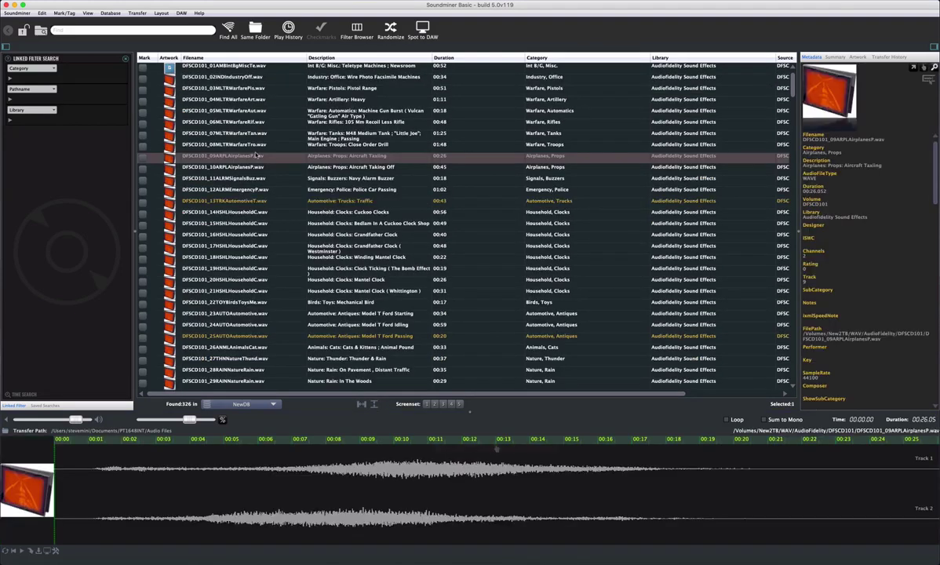
left_click(143, 157)
left_click(239, 122)
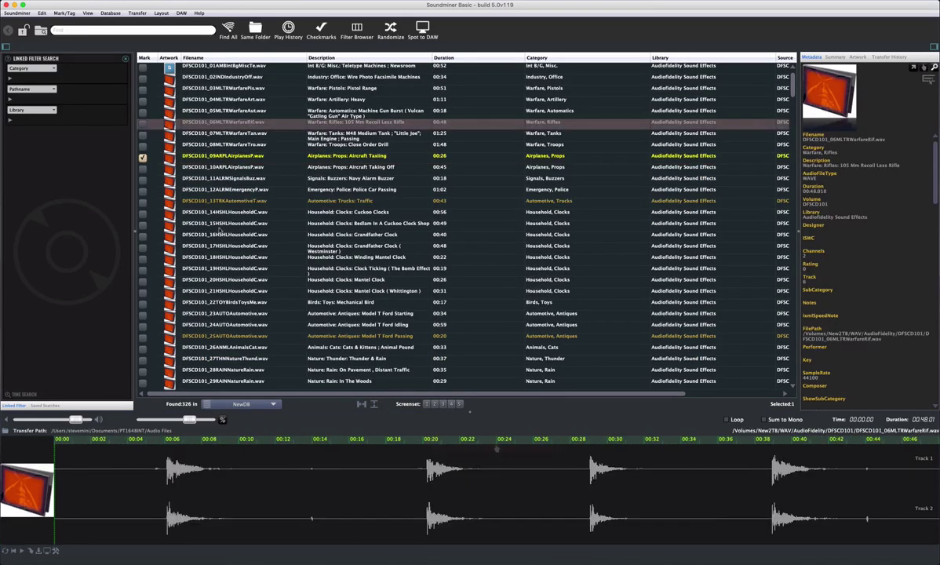
left_click(210, 270)
left_click(143, 269)
Show only marked files, unmark Aircraft Taxiing, then show the full list again.
left_click(321, 32)
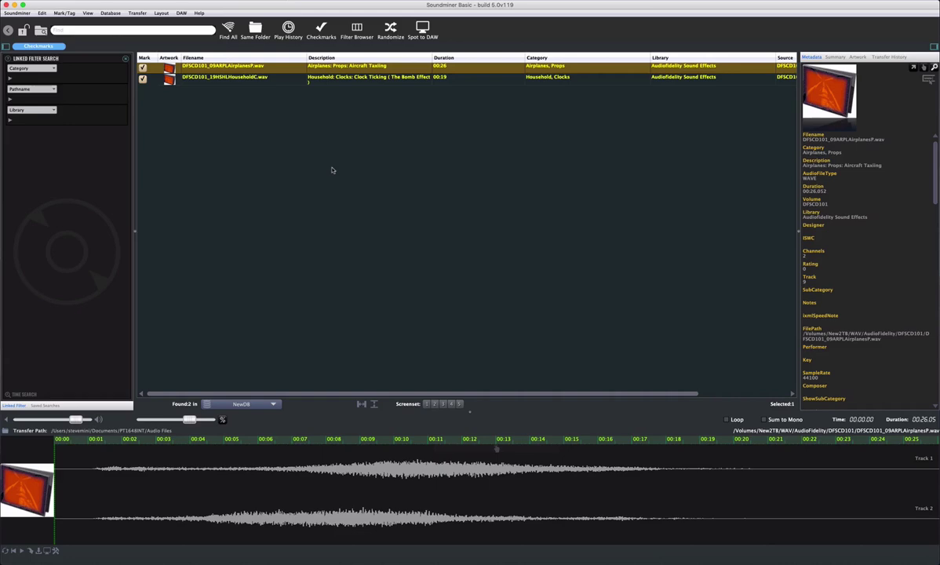
left_click(66, 13)
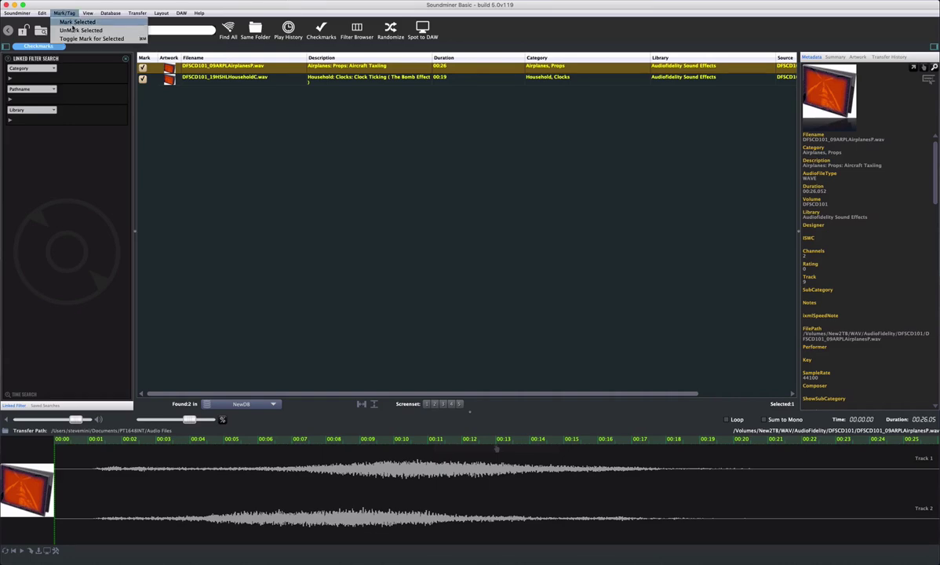
left_click(75, 30)
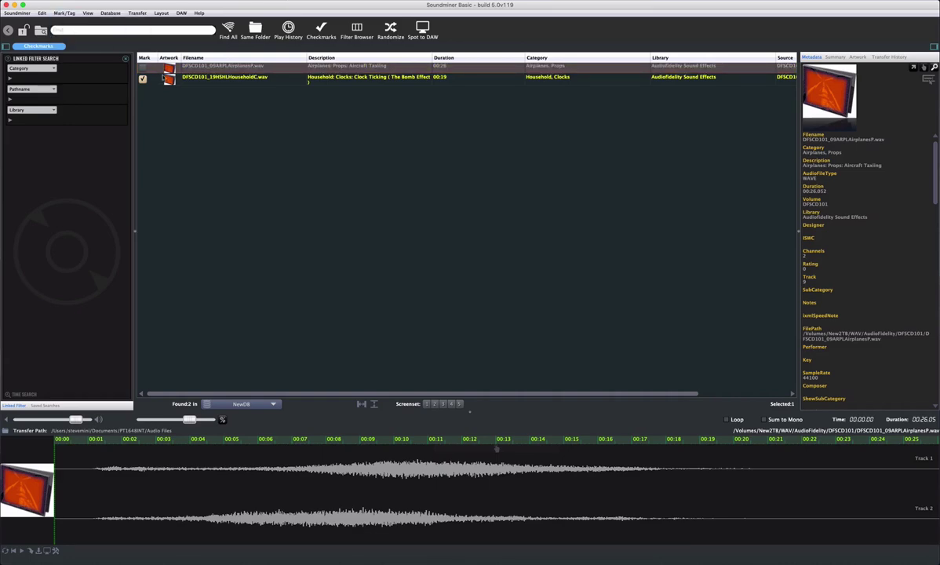
left_click(321, 31)
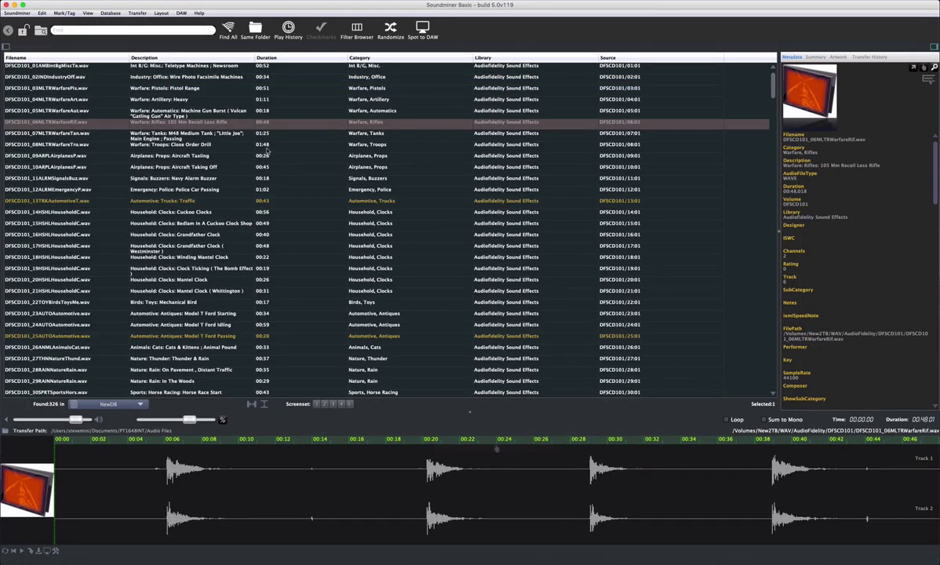
Rename screenset 1 to 'FX', then load screenset 2 with artwork thumbnails.
left_click(161, 14)
mouse_move(164, 22)
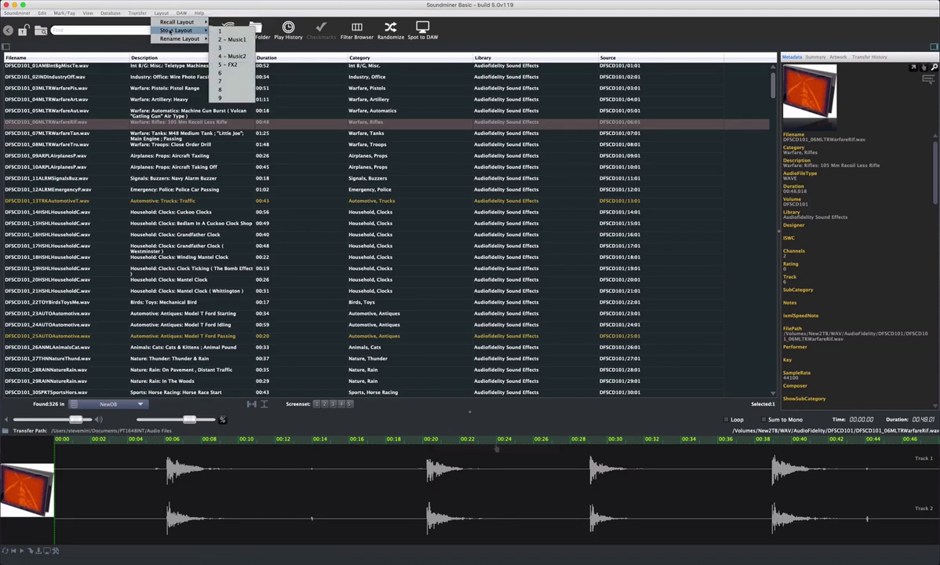
mouse_move(180, 39)
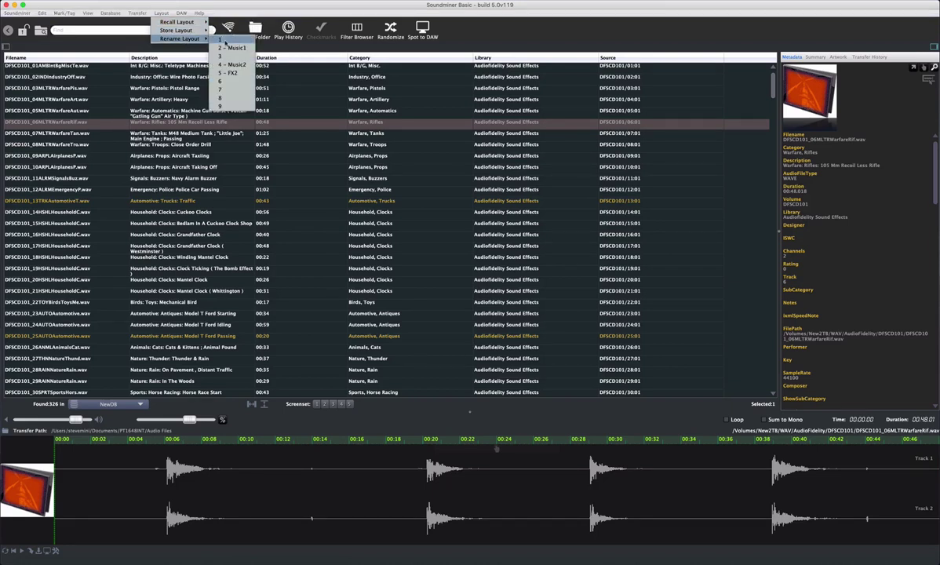
left_click(226, 40)
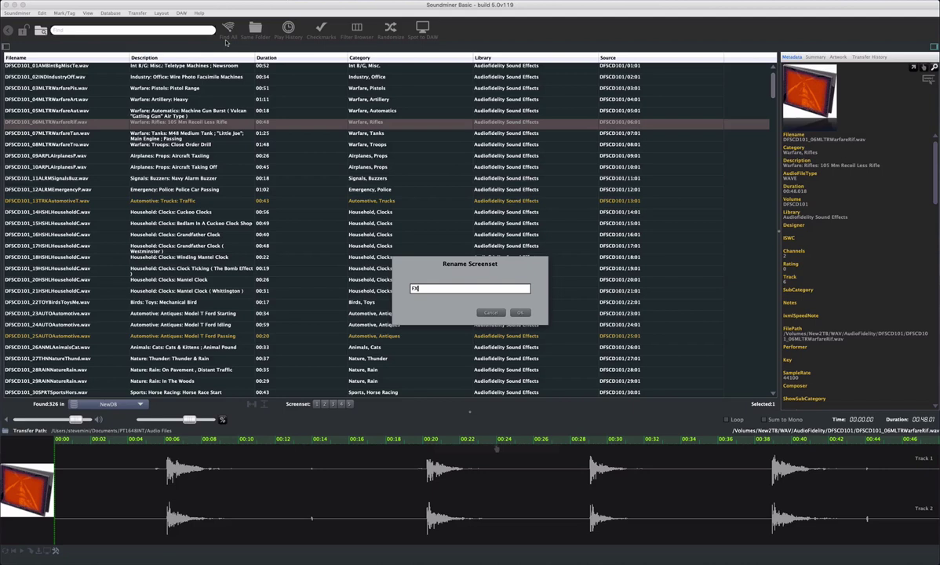
left_click(520, 313)
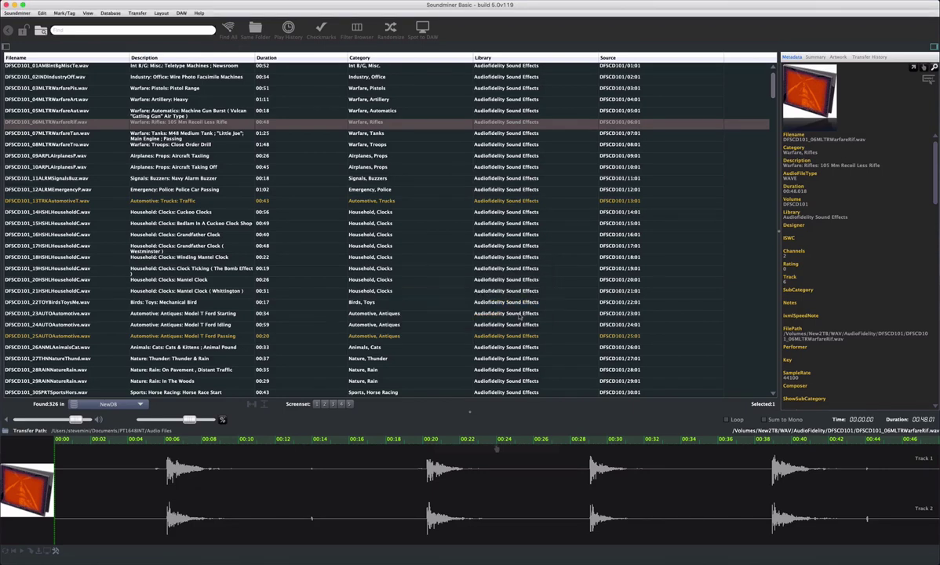
left_click(316, 404)
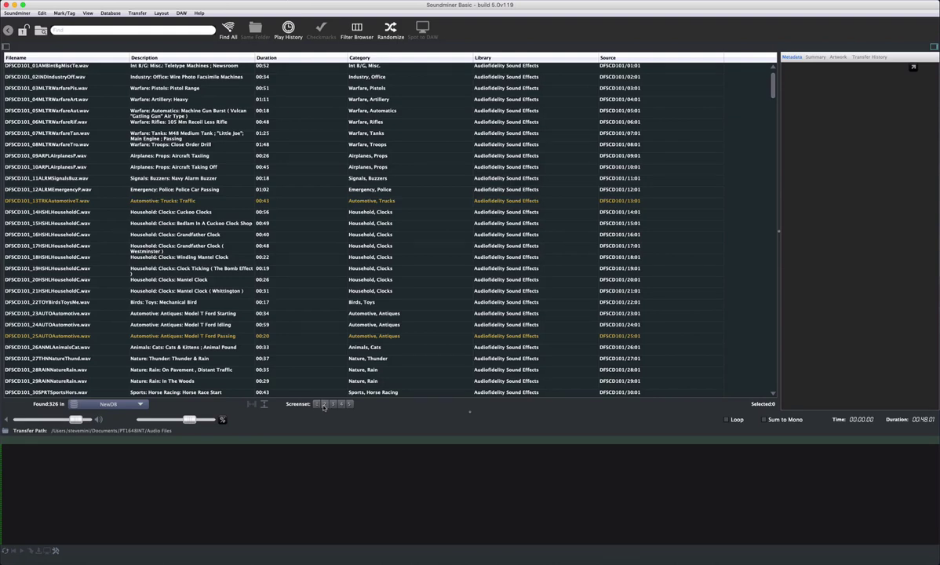
left_click(323, 405)
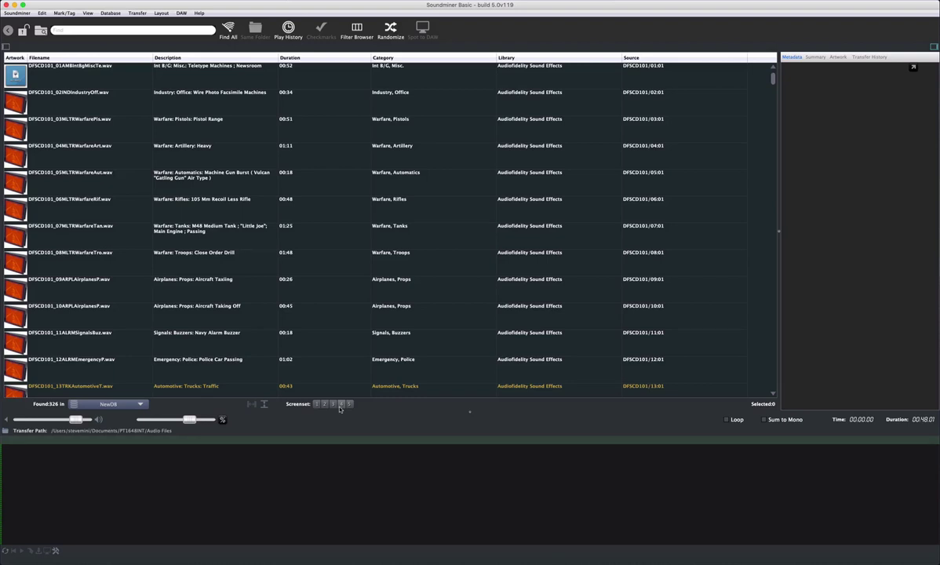
In Database Order preferences, move DB64_hd1 below DB123 and view the help page.
left_click(337, 290)
left_click(140, 403)
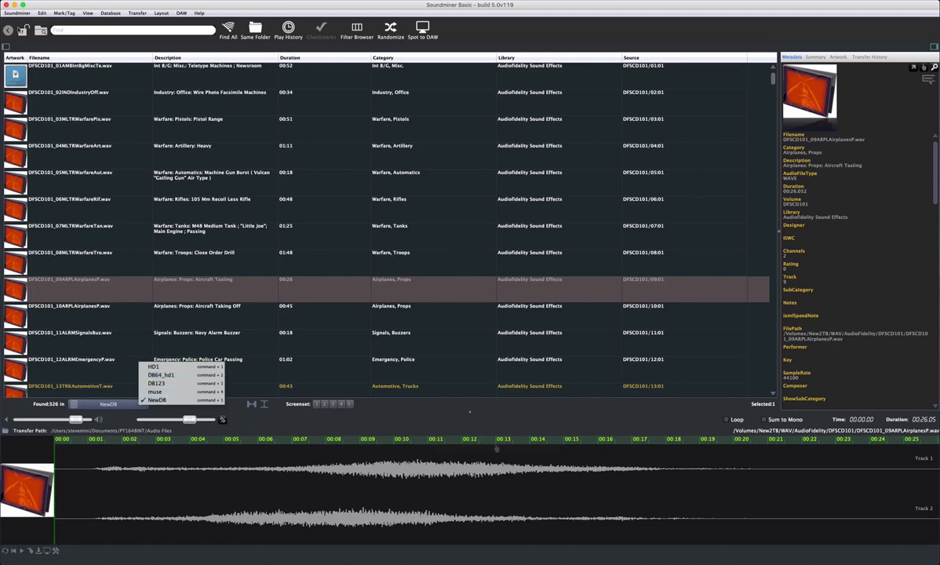
left_click(16, 14)
left_click(31, 51)
left_click(510, 22)
left_click_drag(341, 59, 335, 88)
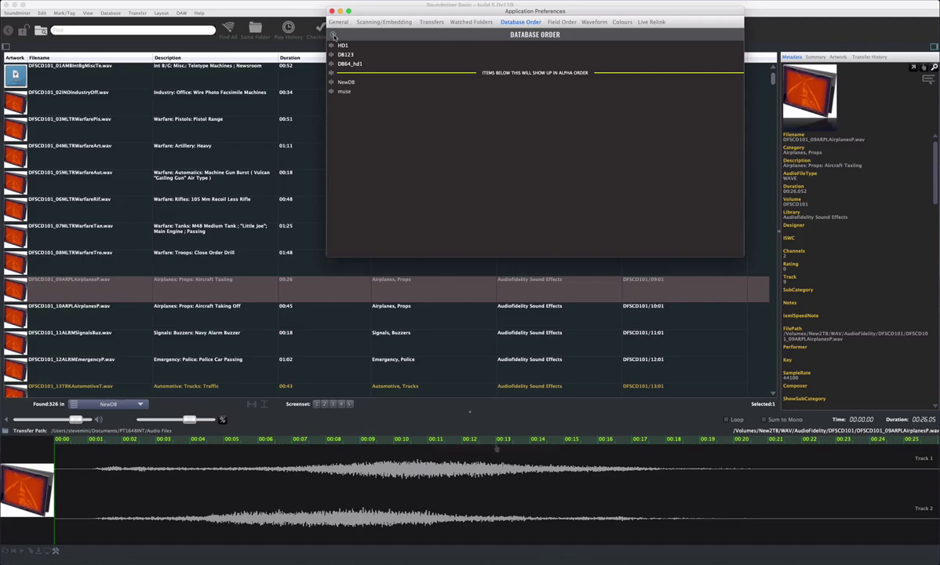
left_click(332, 37)
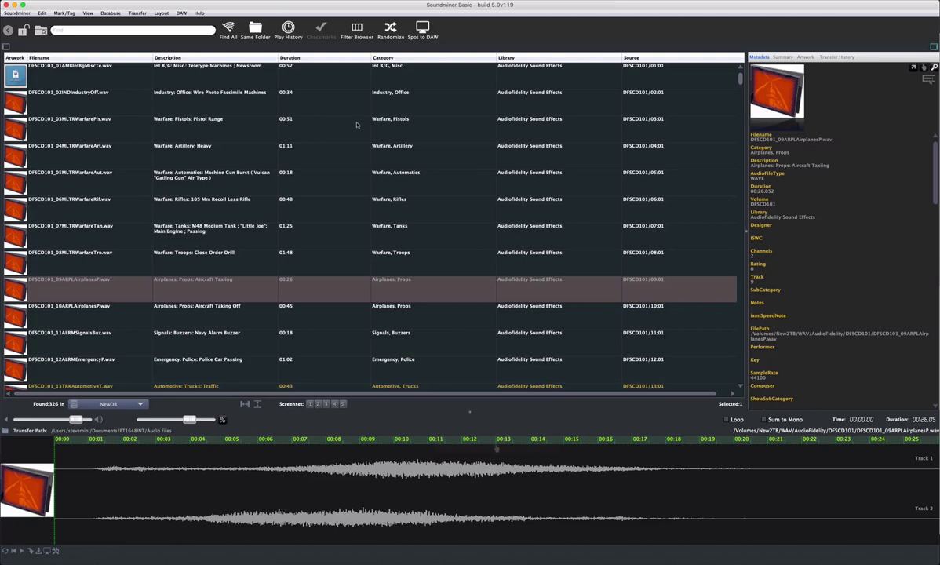
left_click(42, 13)
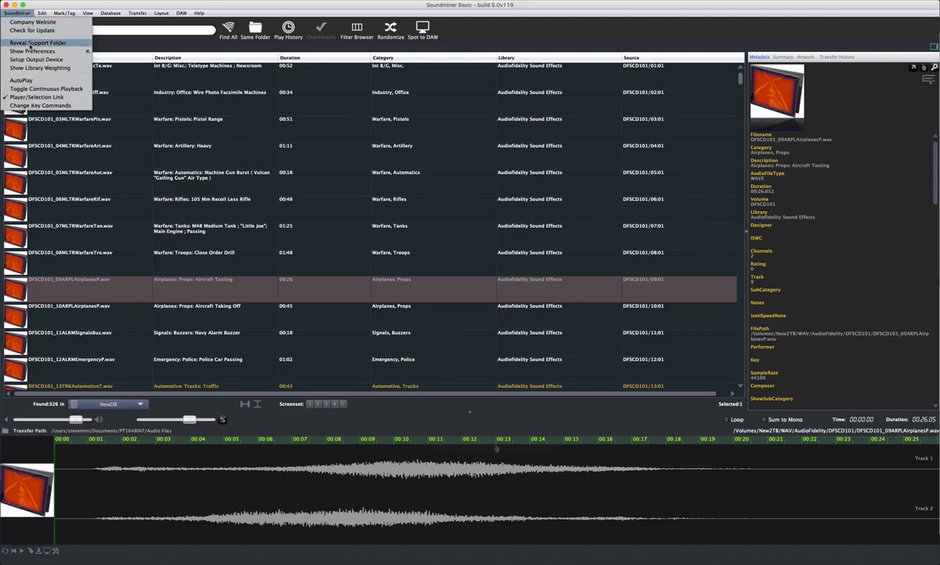
left_click(30, 47)
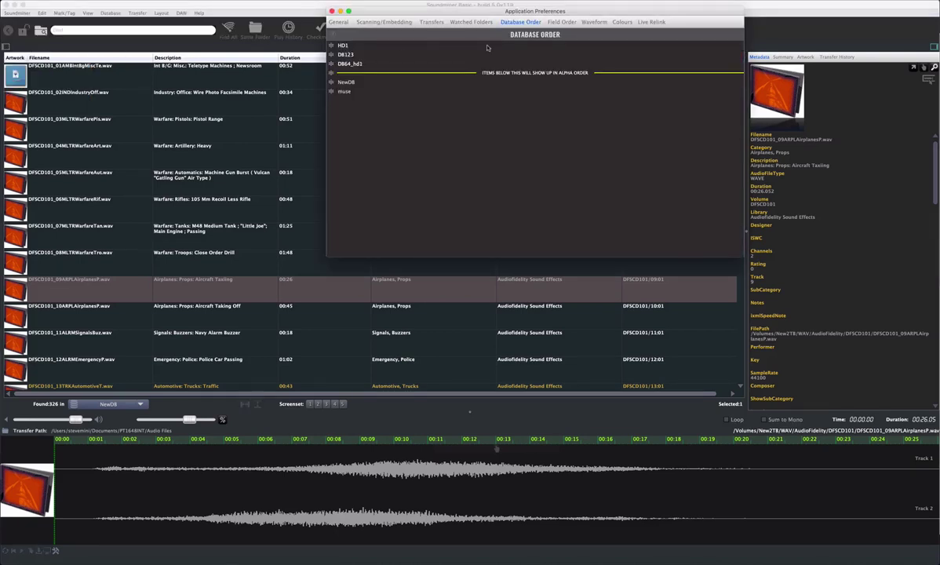
left_click(559, 22)
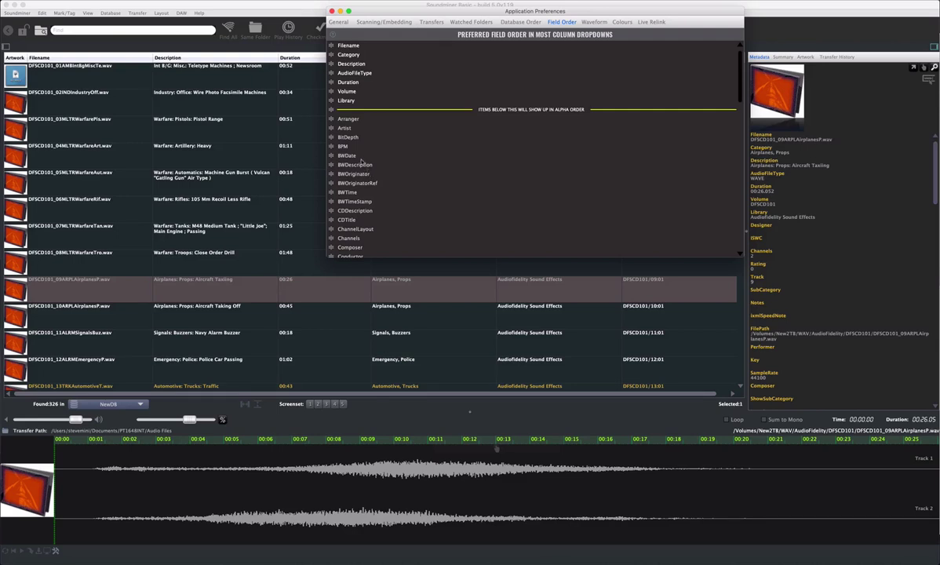
left_click(331, 12)
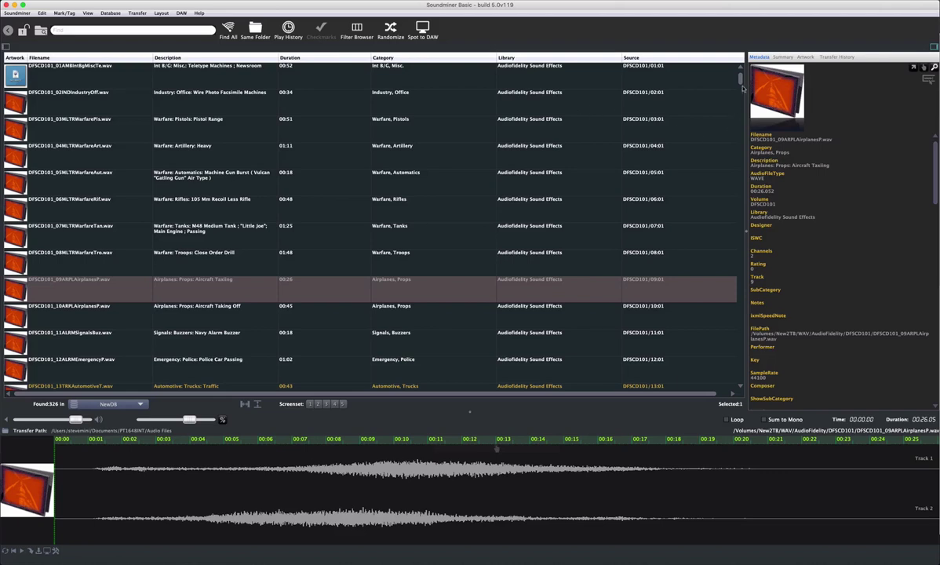
left_click(933, 47)
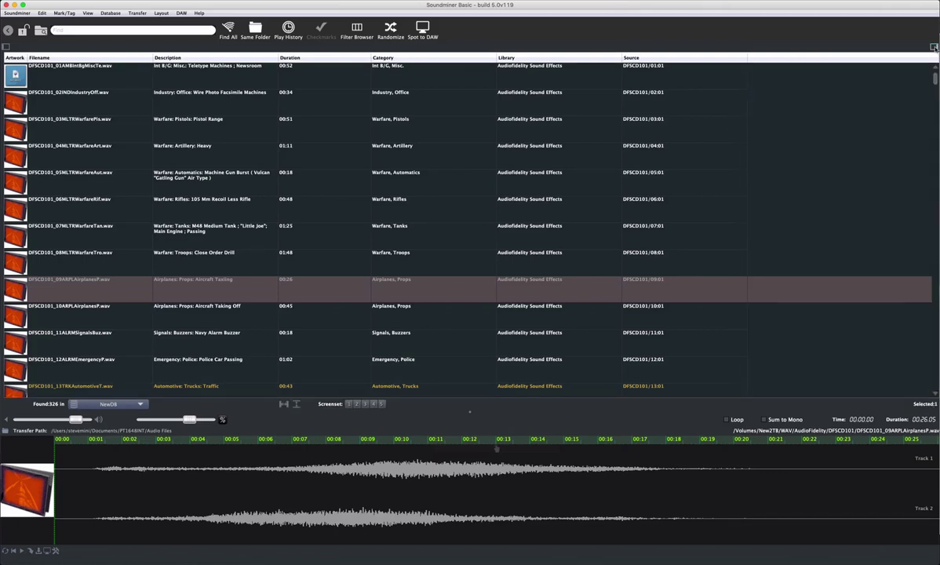
left_click(933, 47)
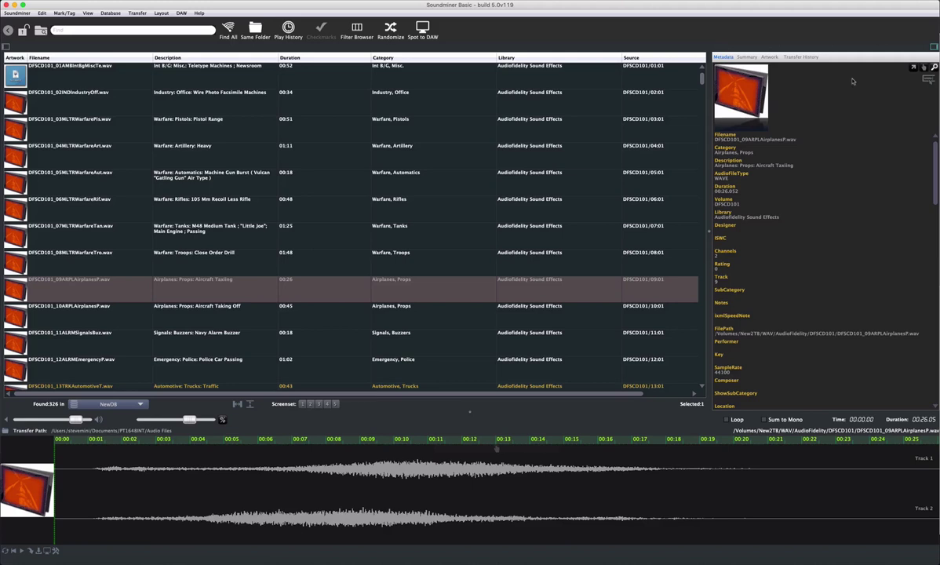
Filter by category summary to Animals, Amphibians, then to Automotive, Motorcycles instead.
left_click(748, 57)
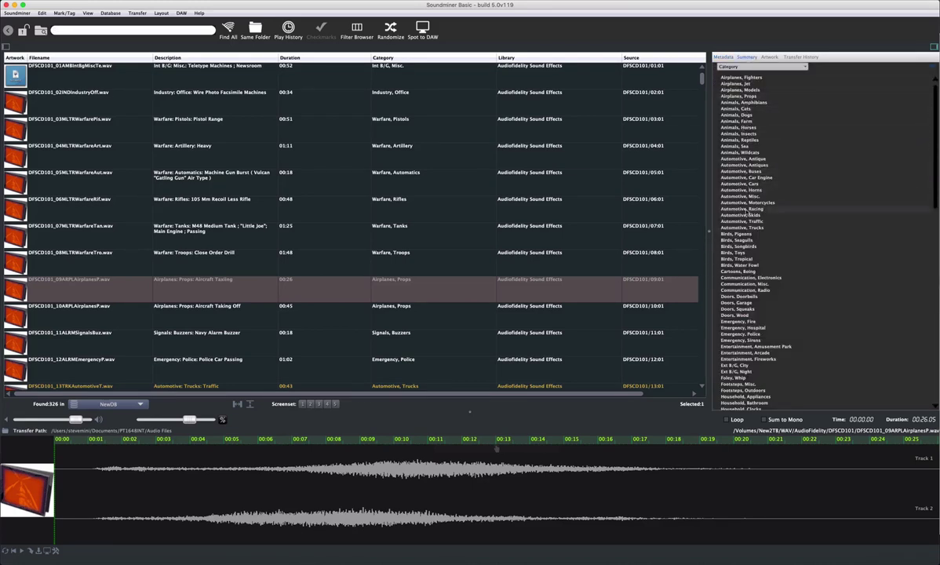
left_click(741, 103)
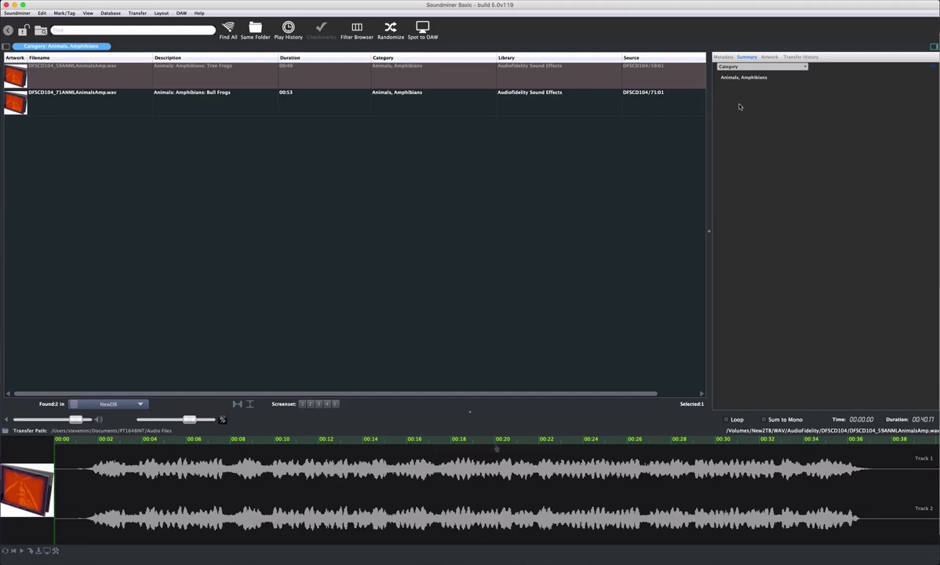
left_click(102, 49)
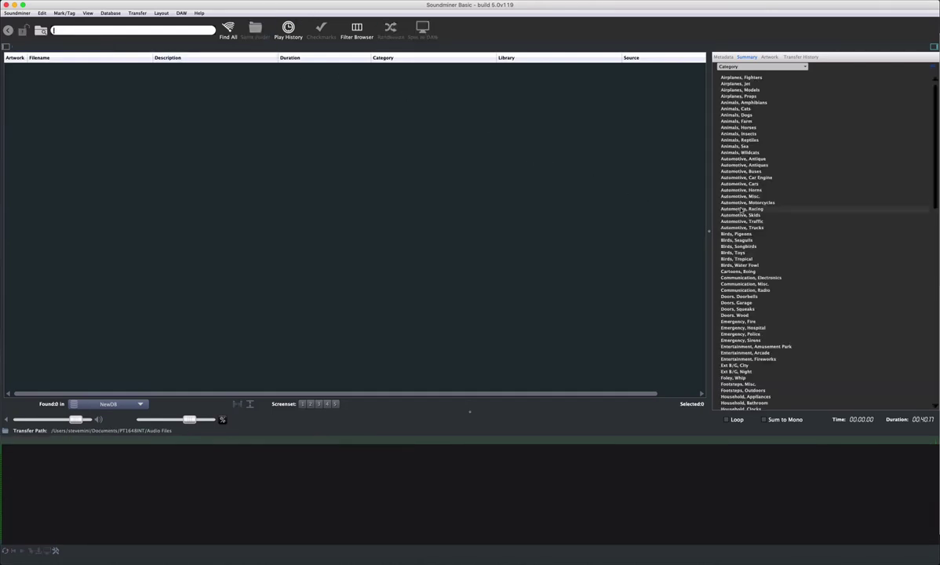
left_click(746, 202)
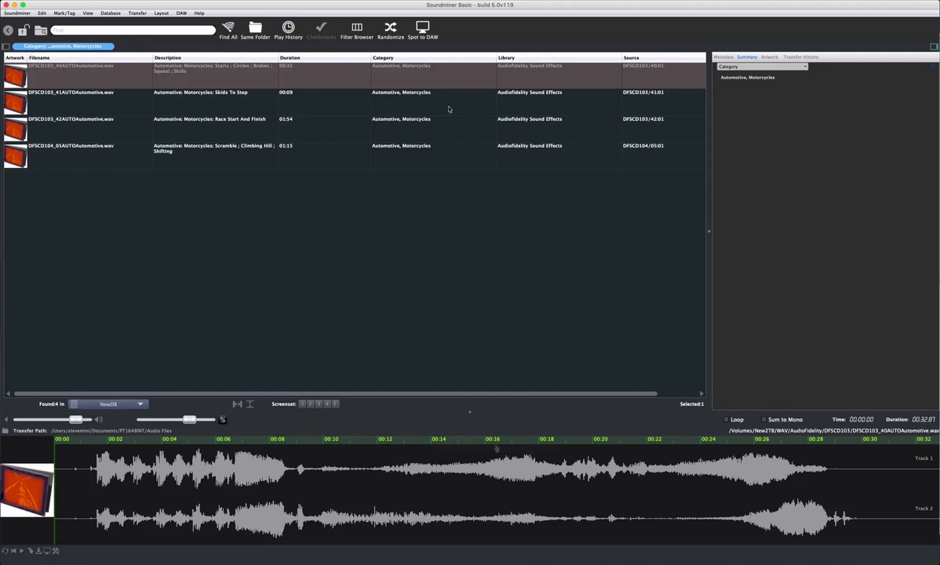
Keep summarising by Category, show artwork, and replace the category filter with an Artwork filter.
left_click(730, 67)
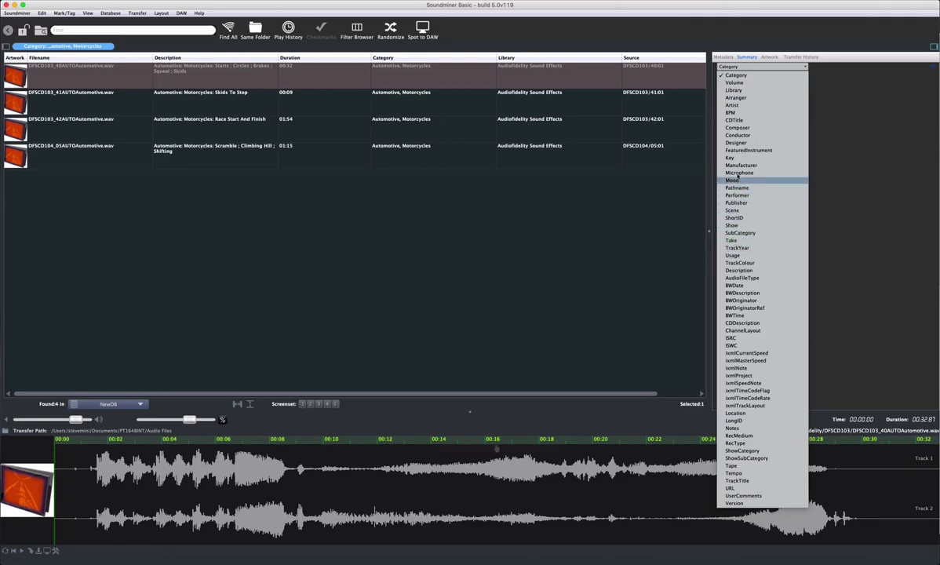
left_click(665, 213)
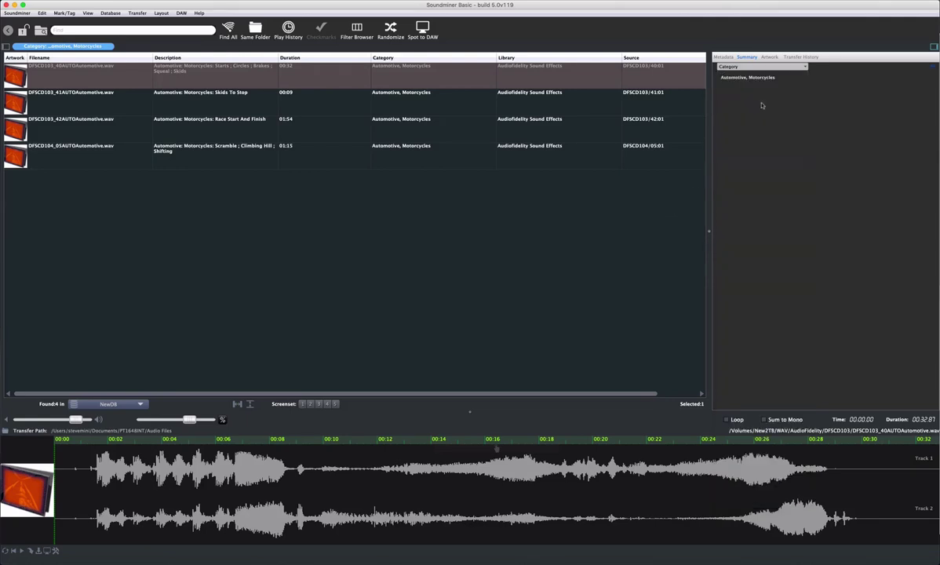
left_click(769, 57)
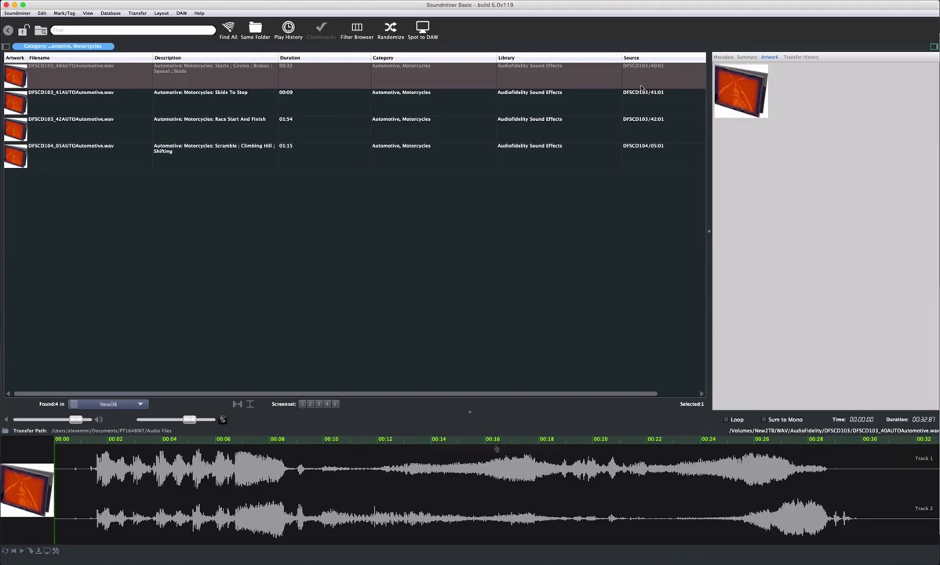
key("super+shift+f")
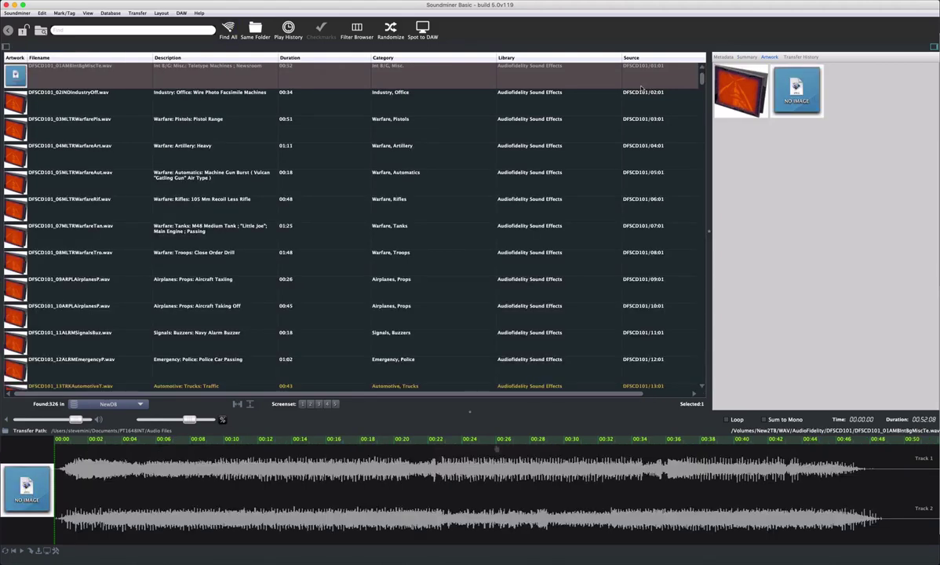
key("super+shift+f")
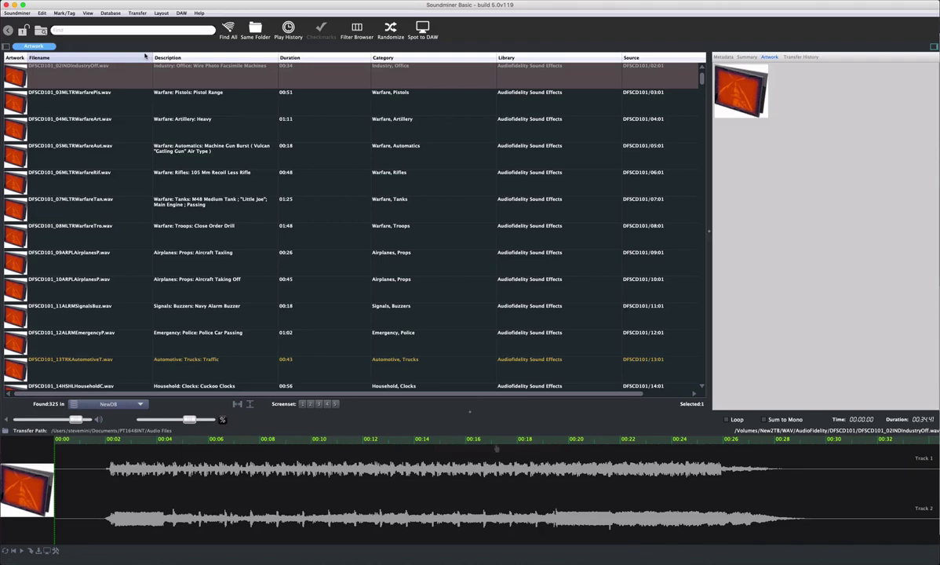
Show transfer history, reveal the transferred file, fit column widths, and return to screenset 1.
key("super+4")
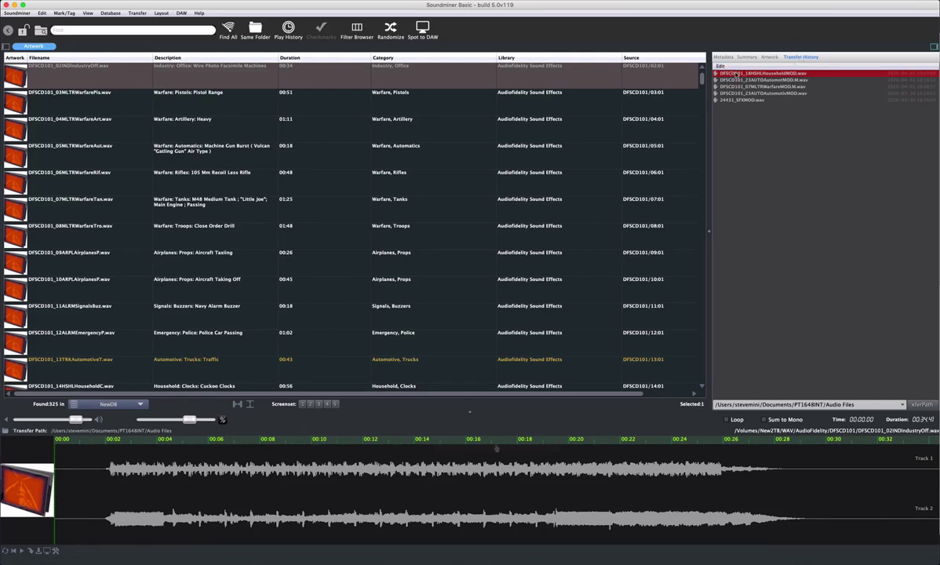
left_click(720, 67)
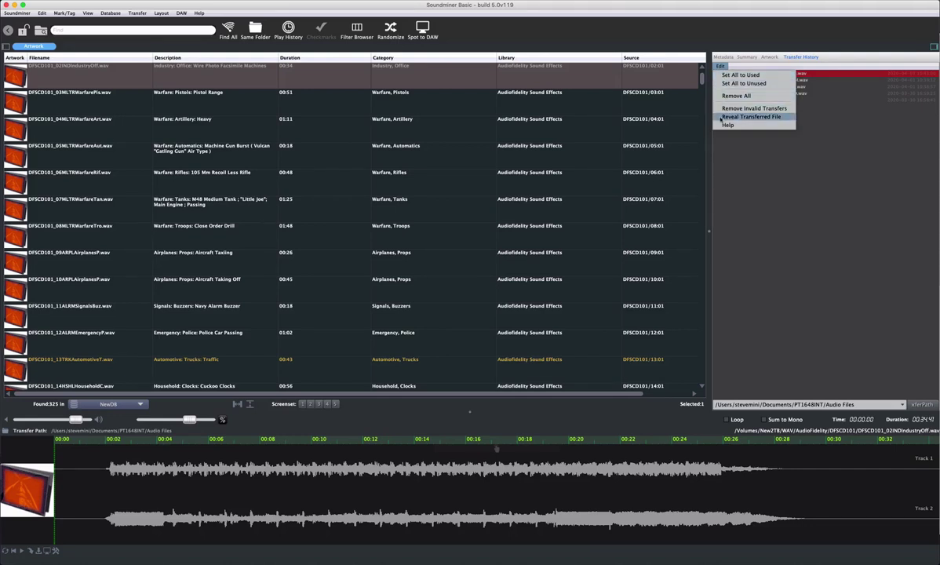
left_click(749, 116)
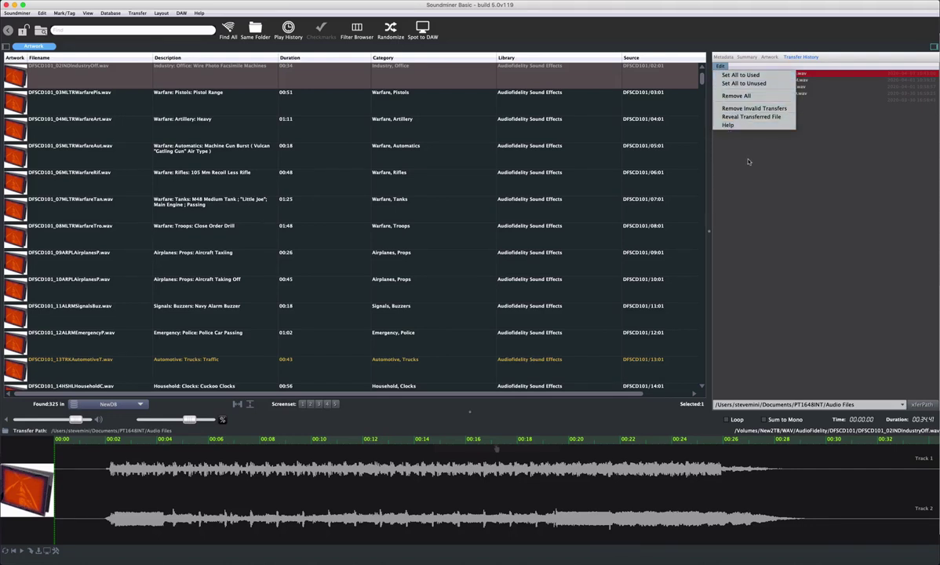
left_click(238, 405)
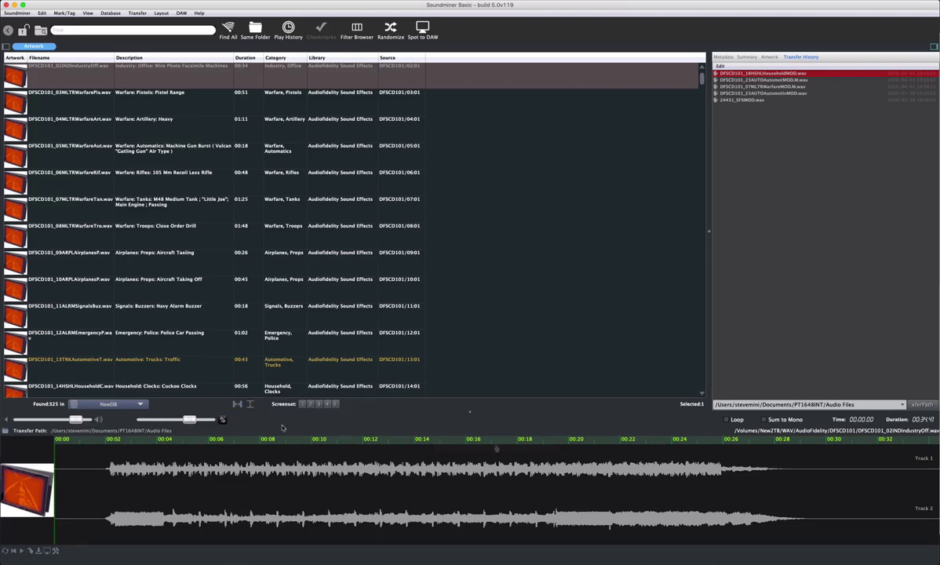
left_click(301, 405)
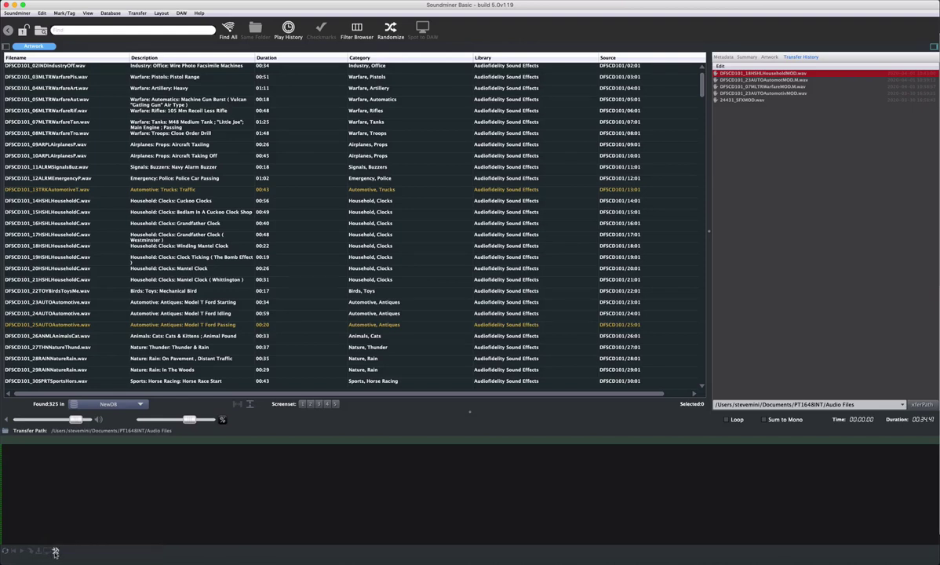
Bring up the playback options list with AutoPlay, Skip Silence and Spot As Region.
left_click(55, 553)
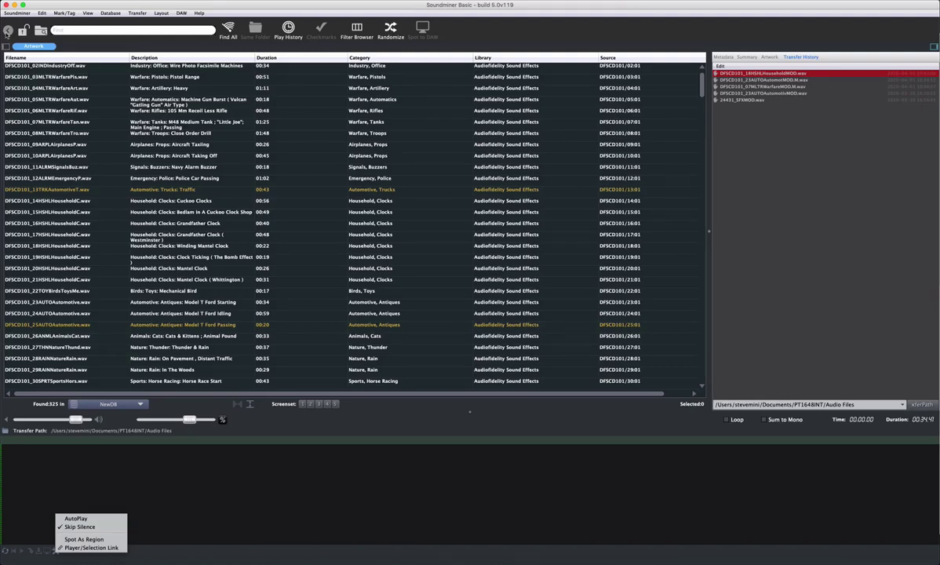
Browse New2TB ▸ WAV ▸ AudioFidelity ▸ DFSCD104 to list its 73 files.
left_click(65, 44)
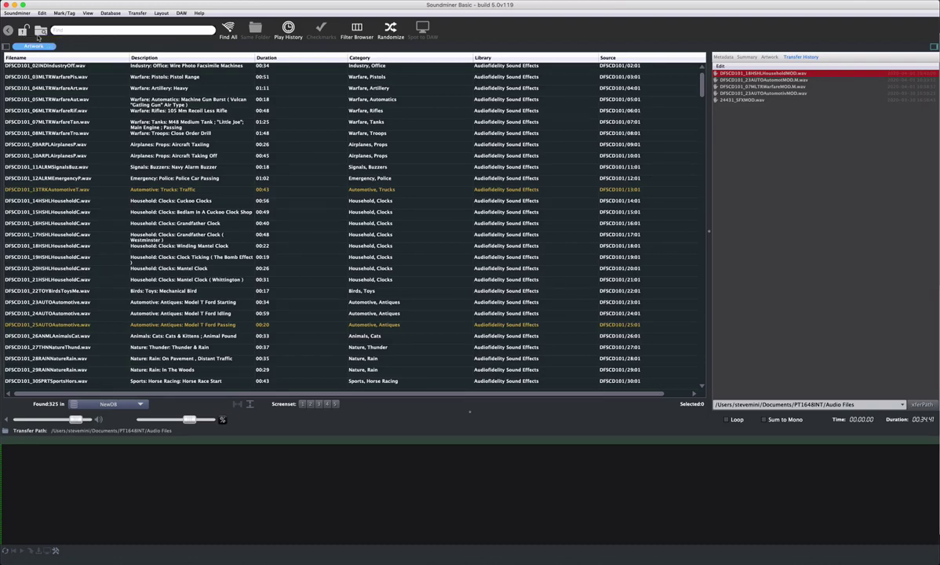
left_click(40, 34)
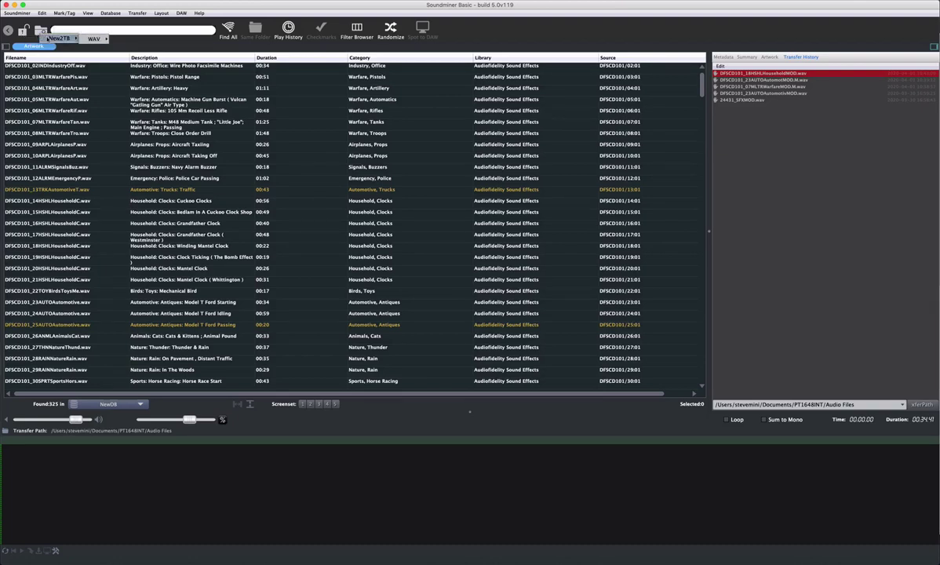
mouse_move(92, 38)
mouse_move(135, 39)
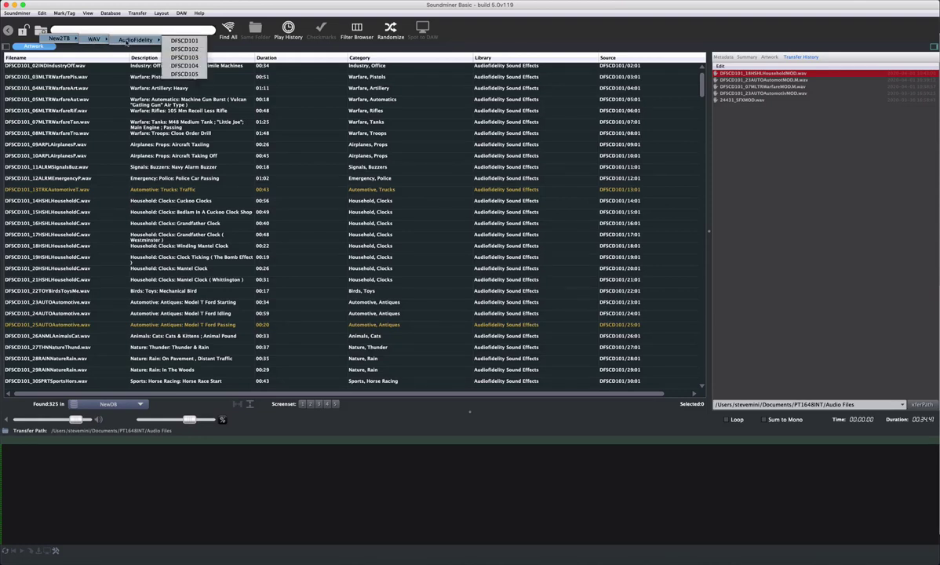
left_click(186, 66)
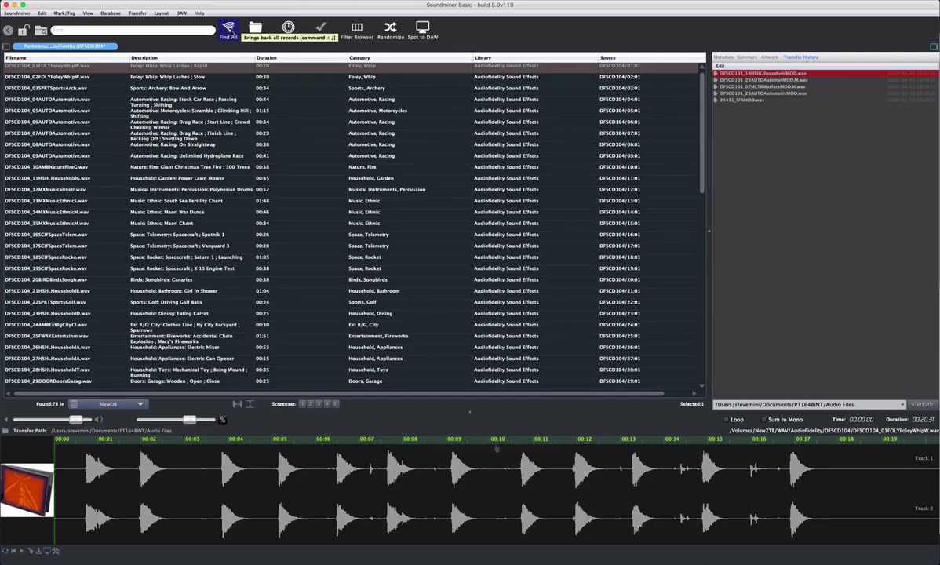
Set the General preference Local DB Find All Limit to 500,000.
left_click(17, 13)
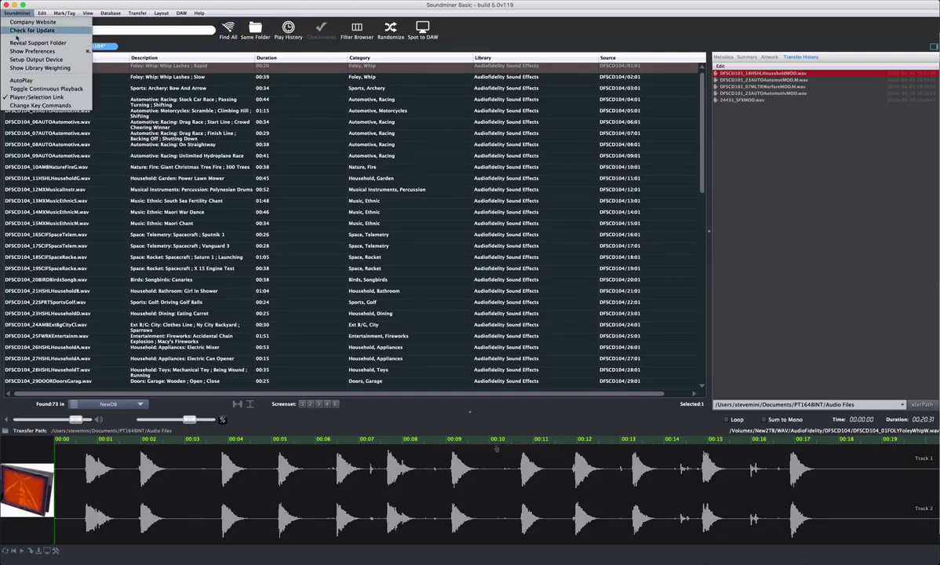
left_click(28, 51)
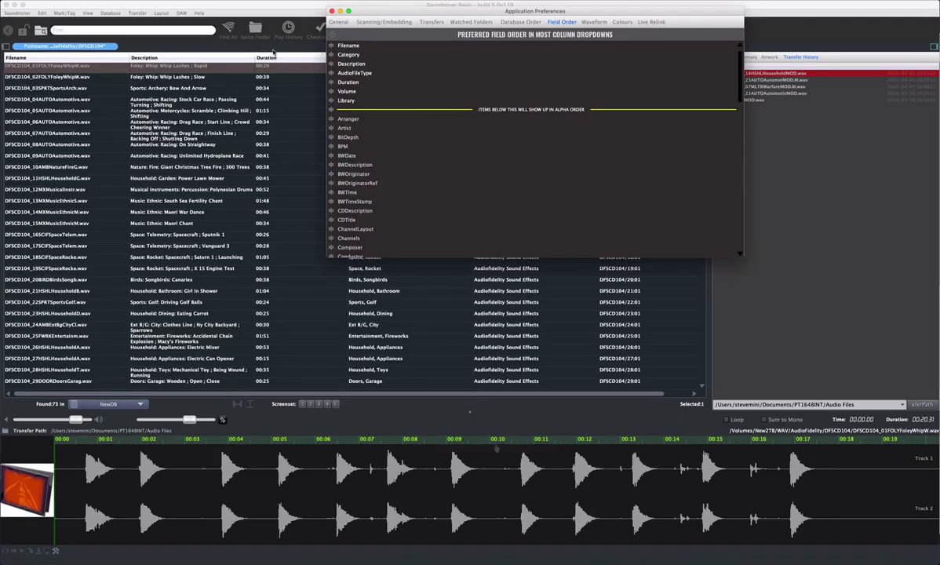
left_click(337, 22)
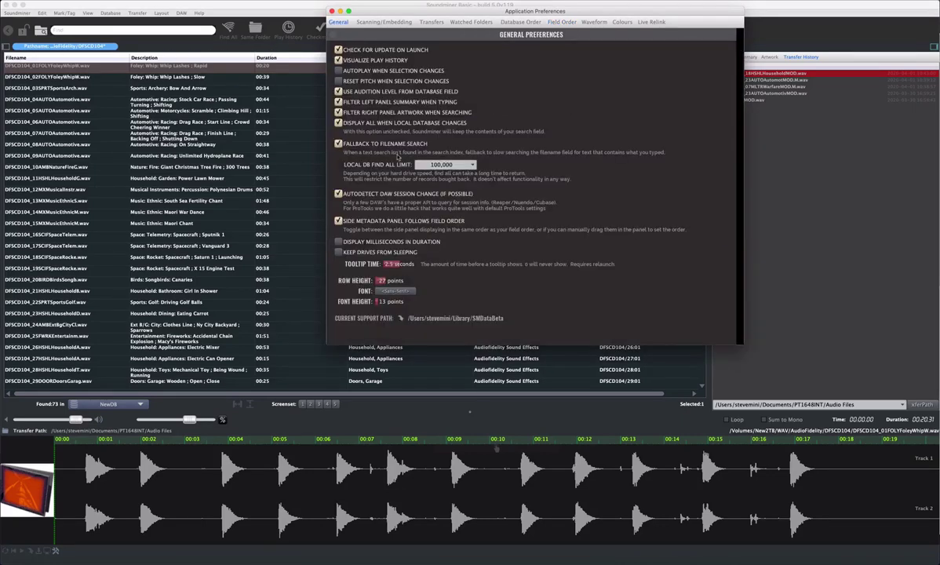
left_click(430, 165)
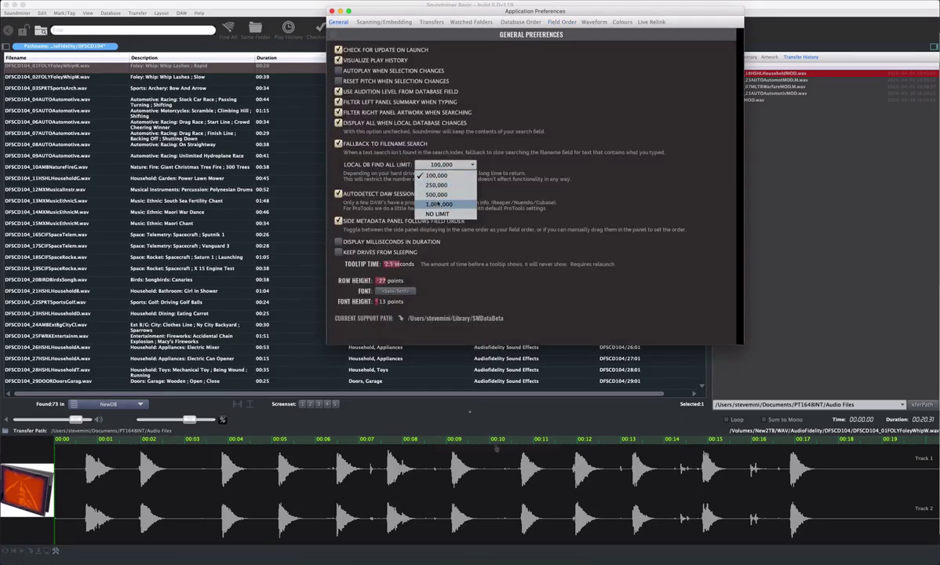
left_click(436, 194)
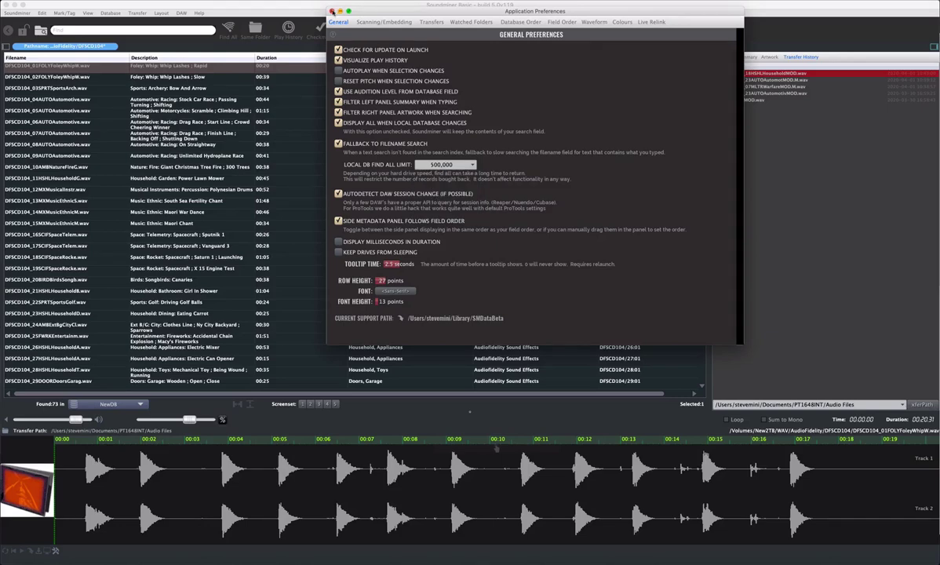
left_click(332, 11)
Load the drag race clip, then narrow the list from the WAV path to DFSCD101's 82 files.
left_click(205, 121)
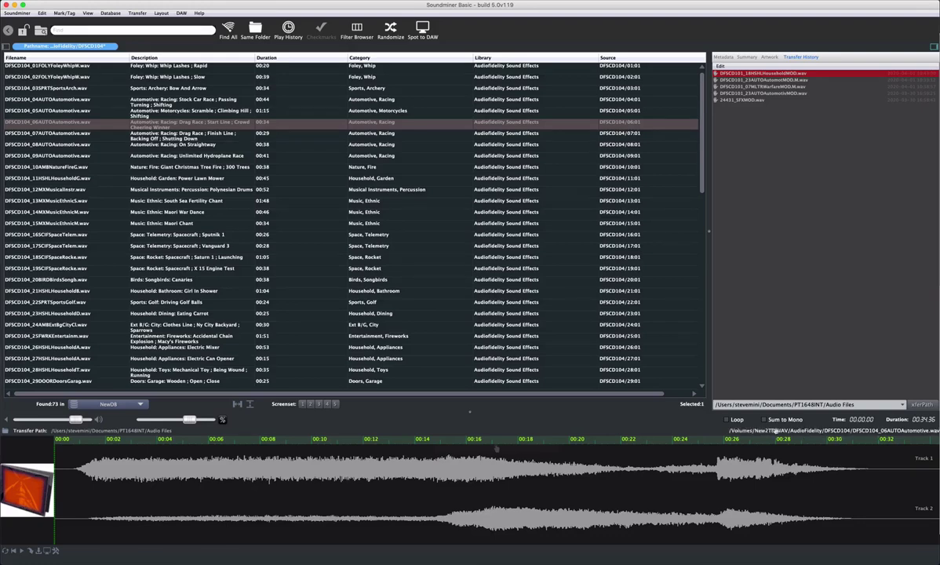
left_click(781, 432)
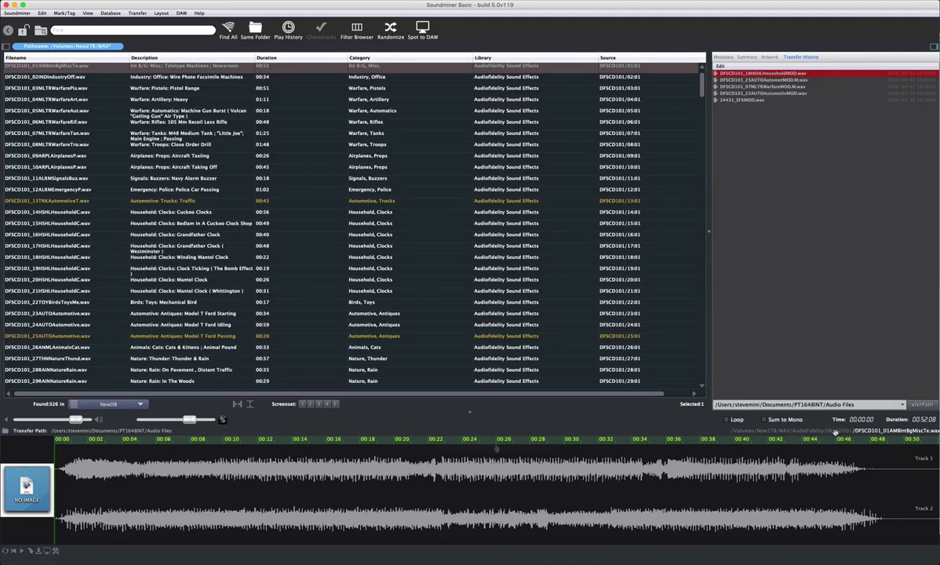
left_click(836, 433)
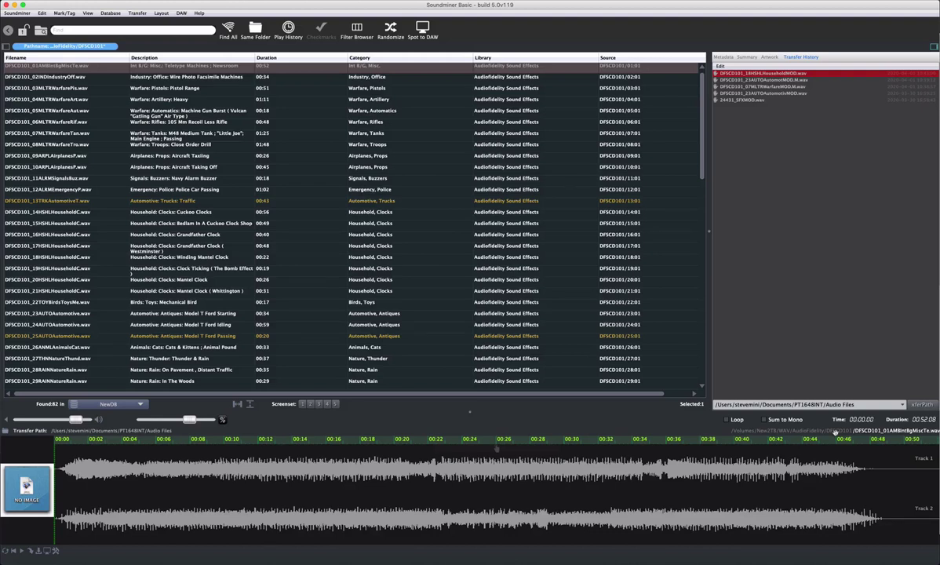
Audition the Winding Mantel Clock, Mantel Clock and Model T Ford Starting clips.
left_click(234, 257)
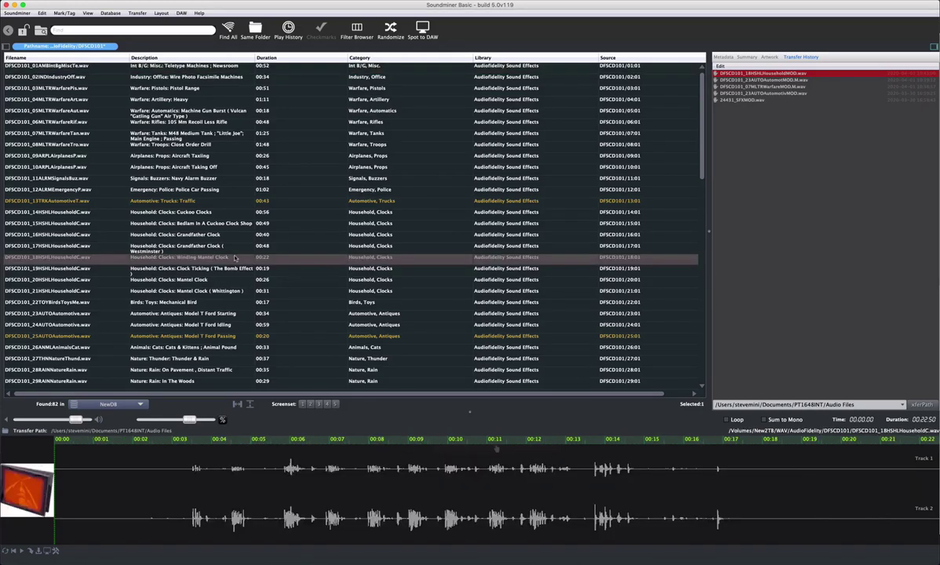
left_click(200, 280)
left_click(185, 313)
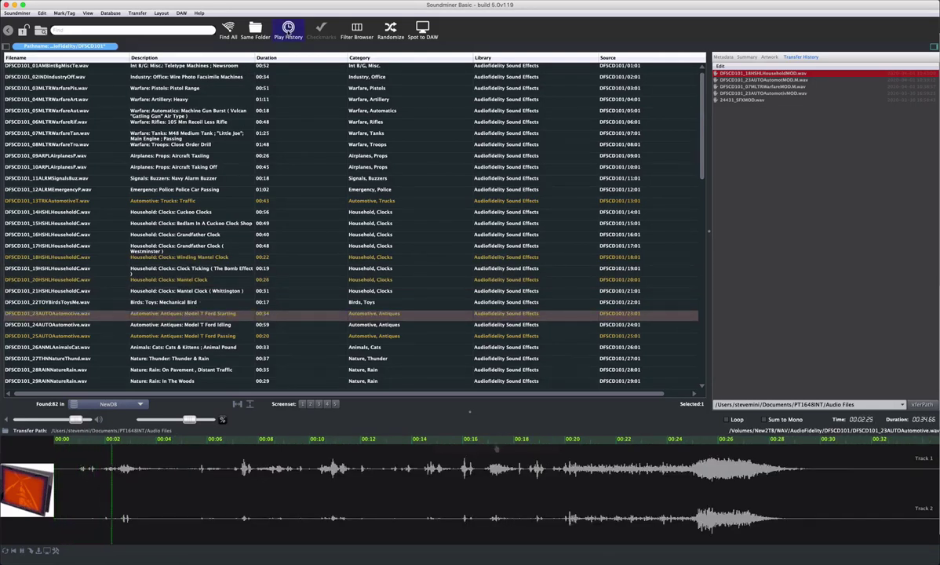
Show only the five play-history files and open General Preferences.
left_click(288, 30)
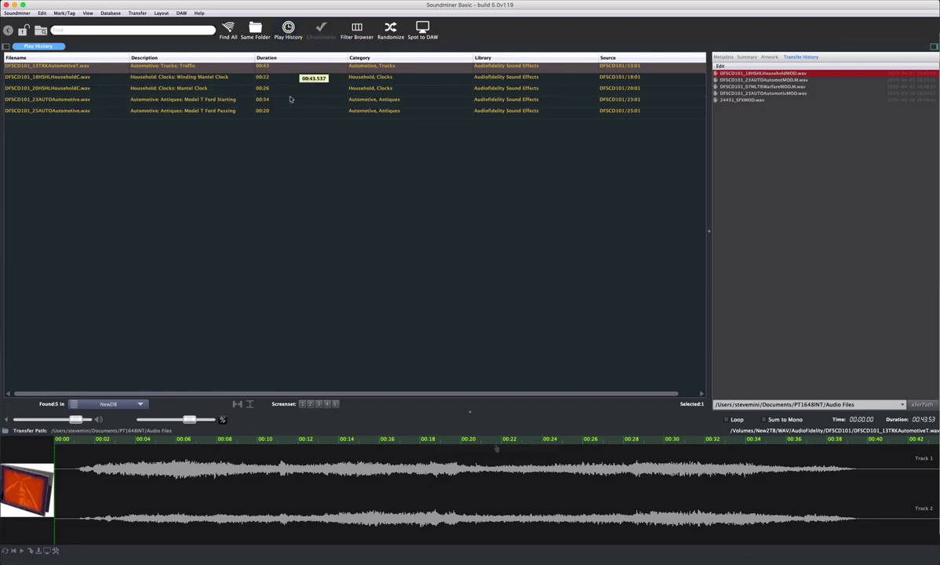
left_click(14, 12)
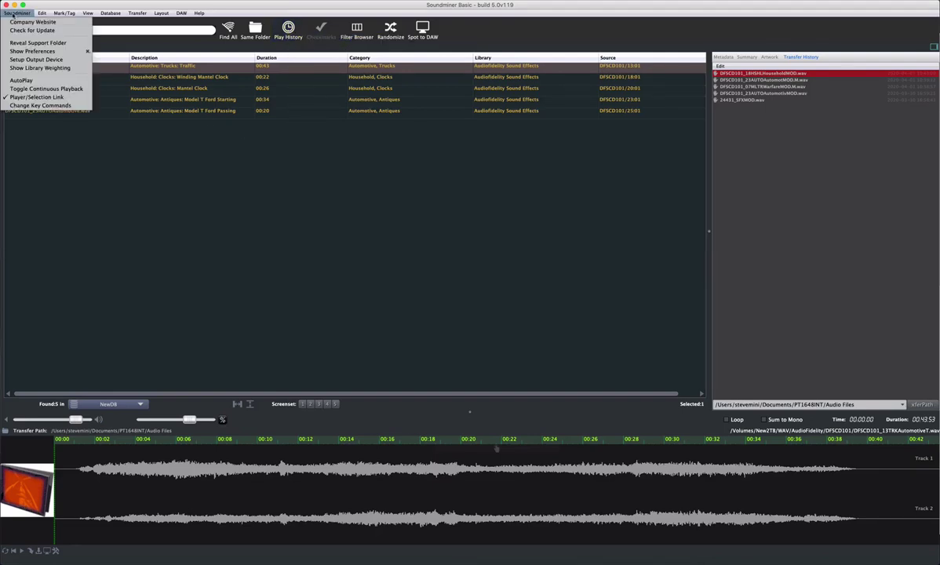
left_click(31, 51)
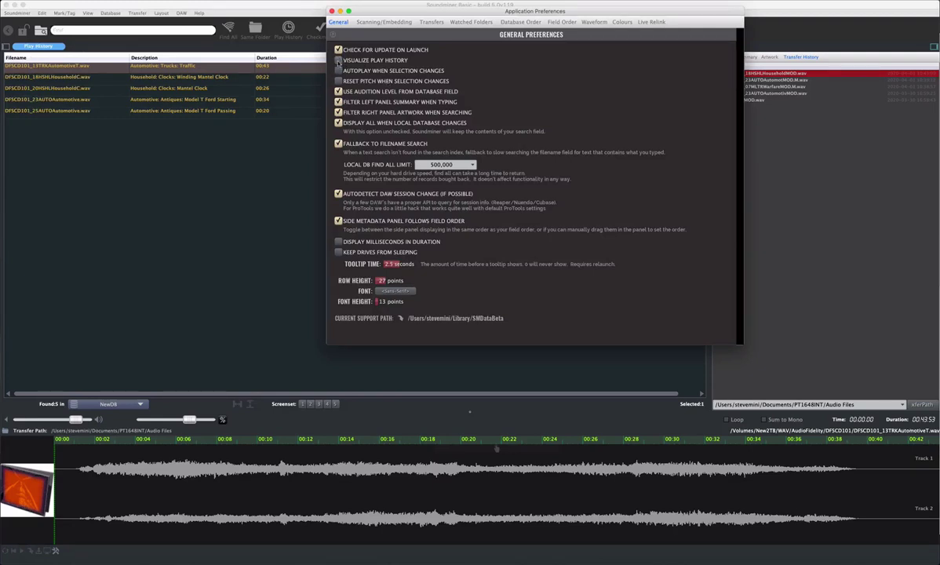
Close Preferences, show the Linked Filter panel, toggle Filter Browser, and randomize all 326 files.
left_click(331, 12)
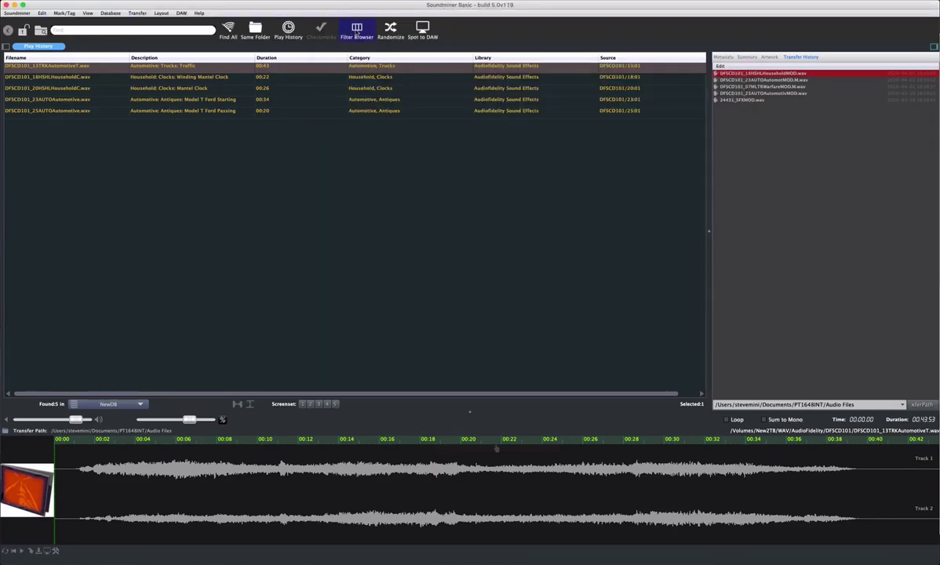
left_click(356, 34)
left_click(357, 32)
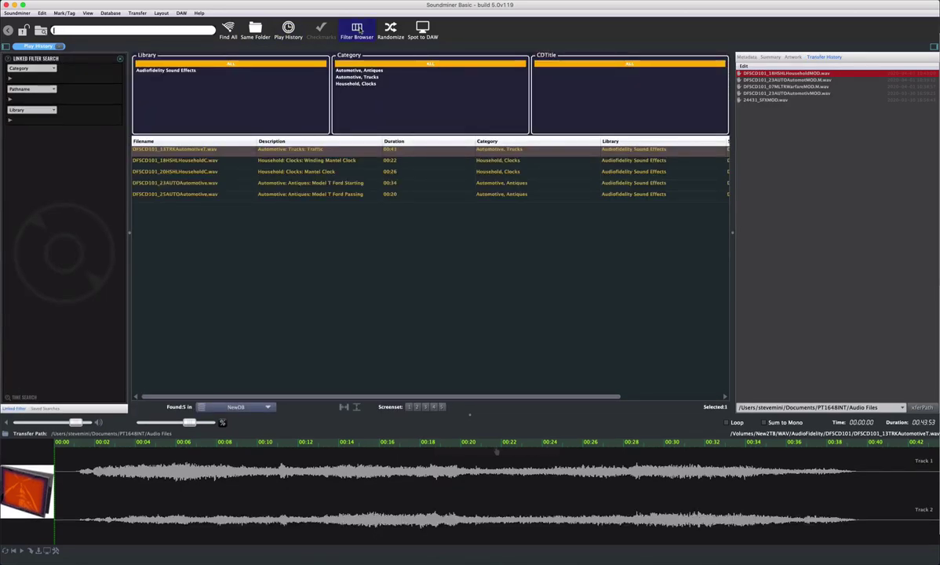
left_click(358, 32)
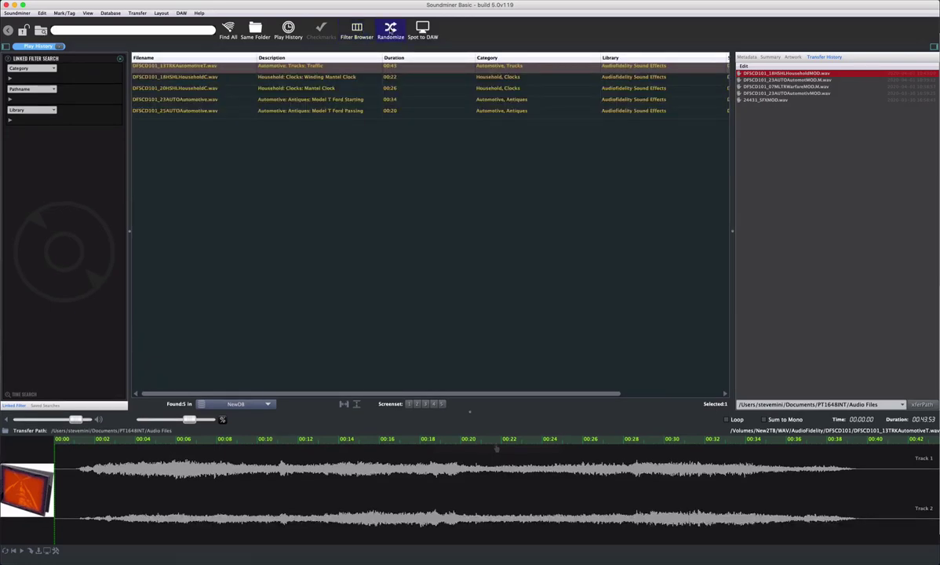
left_click(390, 29)
Reshuffle the 326 files several times and switch to tall rows with artwork thumbnails.
left_click(390, 30)
left_click(390, 30)
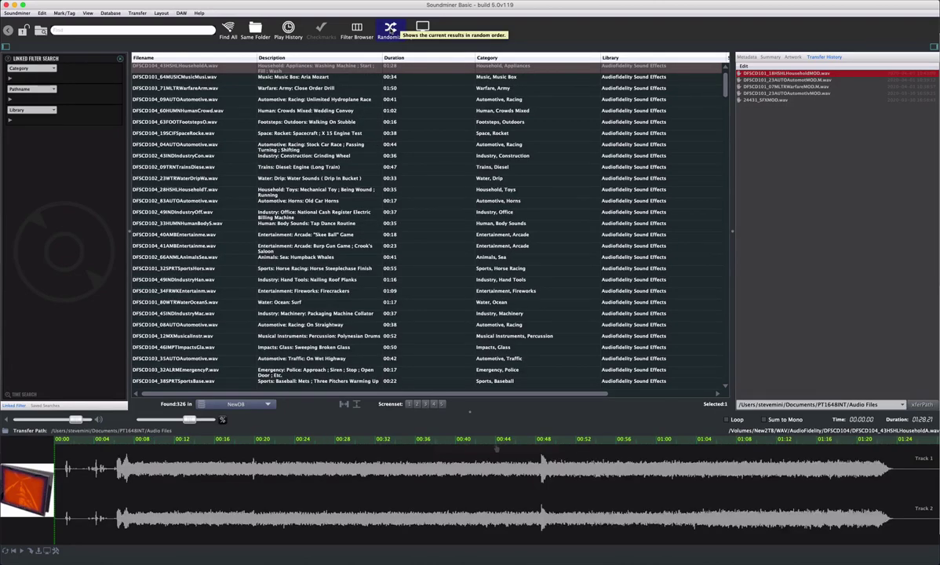
left_click(390, 30)
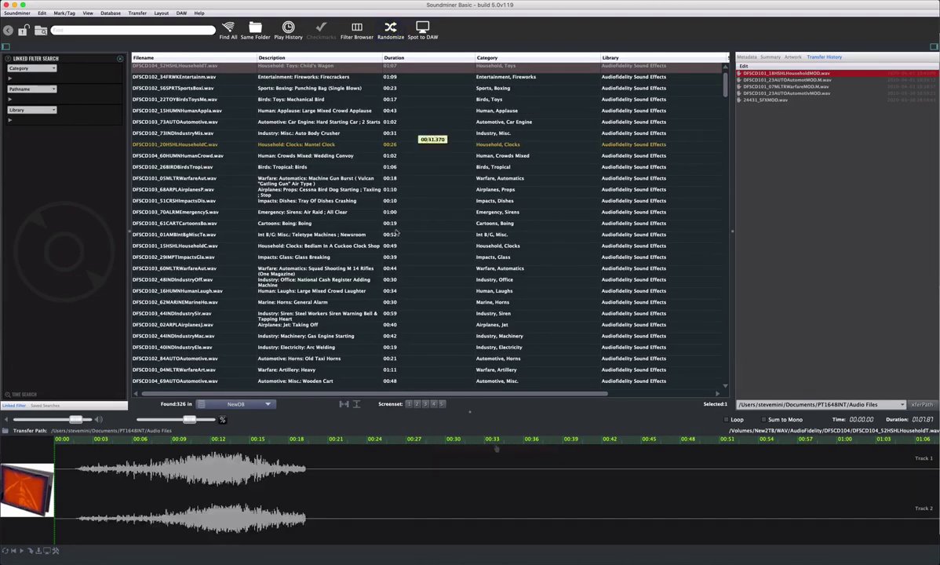
left_click(356, 404)
left_click(390, 33)
left_click(433, 404)
left_click(390, 33)
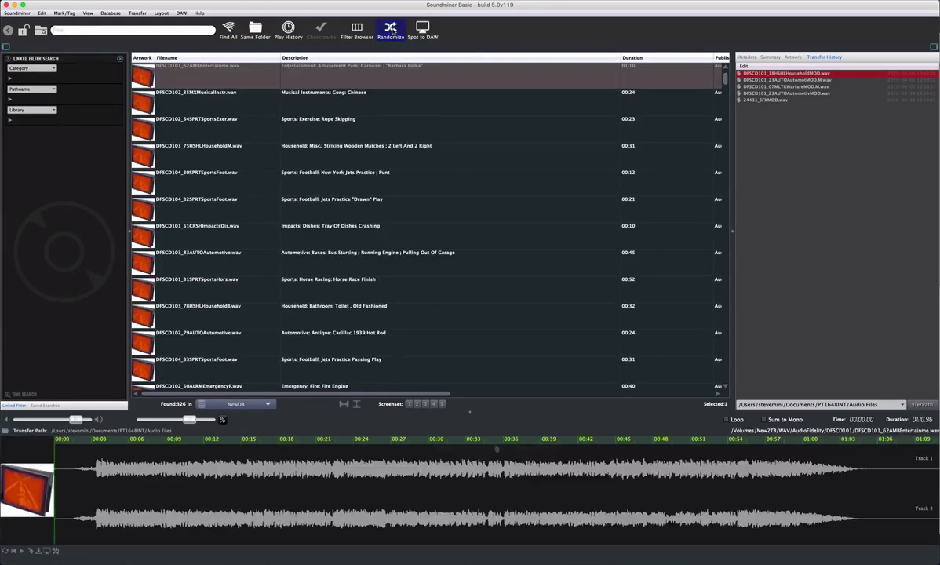
left_click(392, 32)
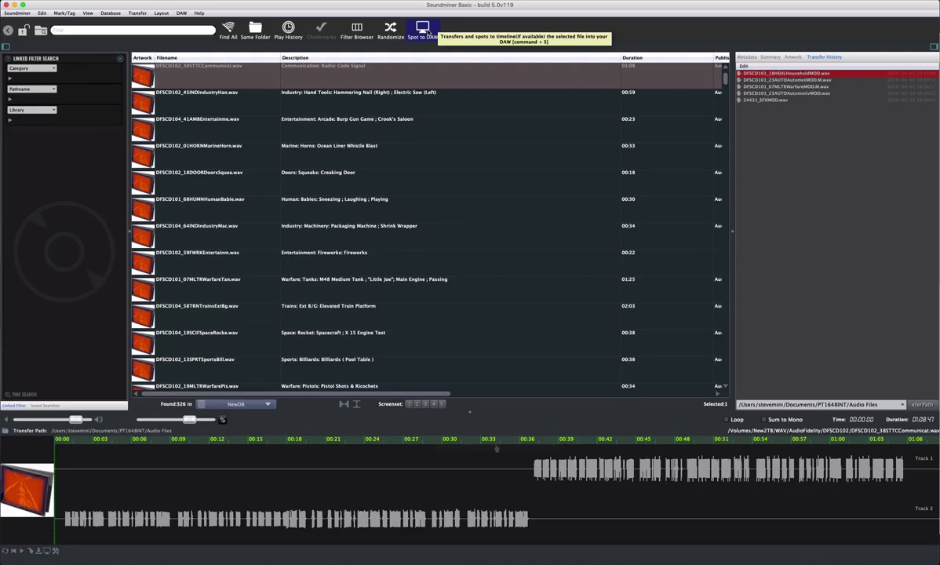
Look at the key command settings, then return to the Soundminer menu for library weighting.
left_click(19, 14)
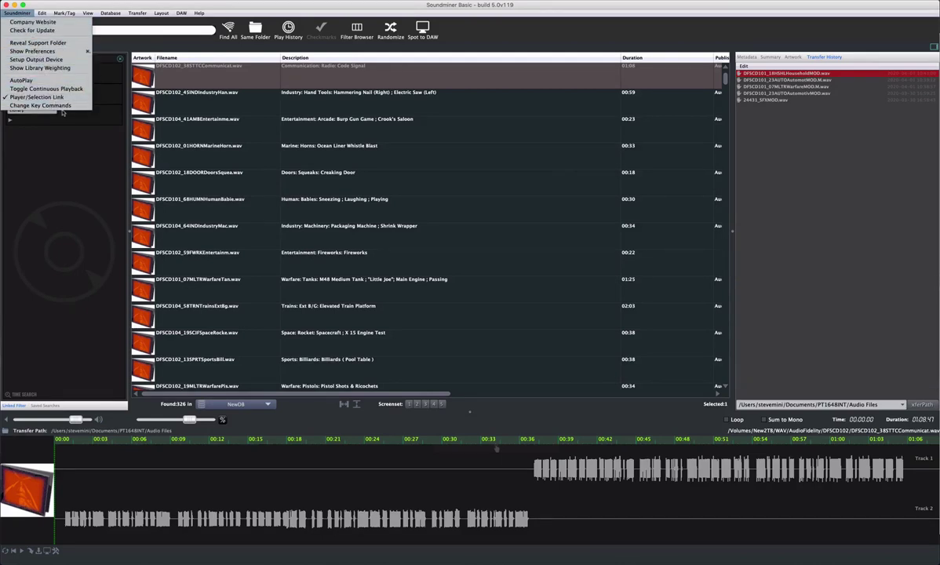
left_click(63, 105)
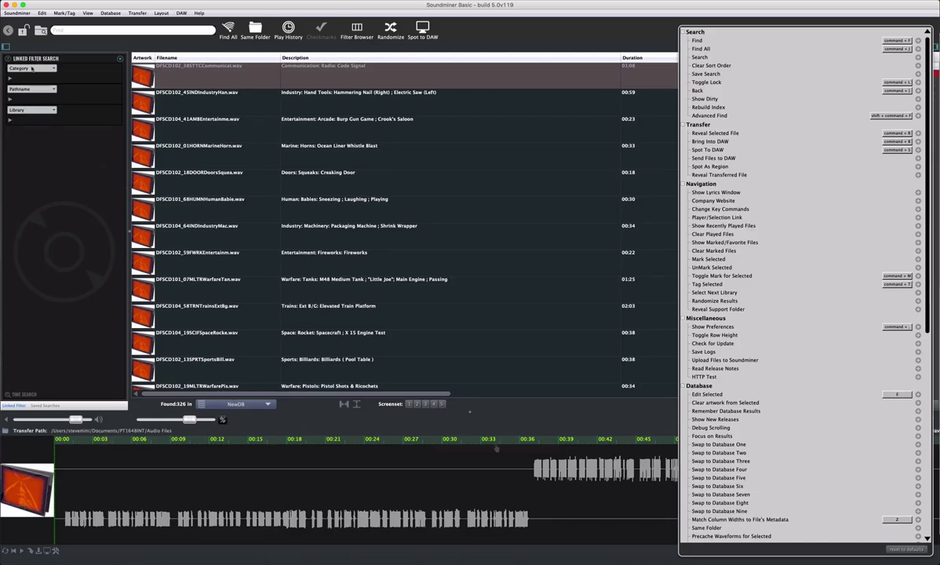
left_click(16, 14)
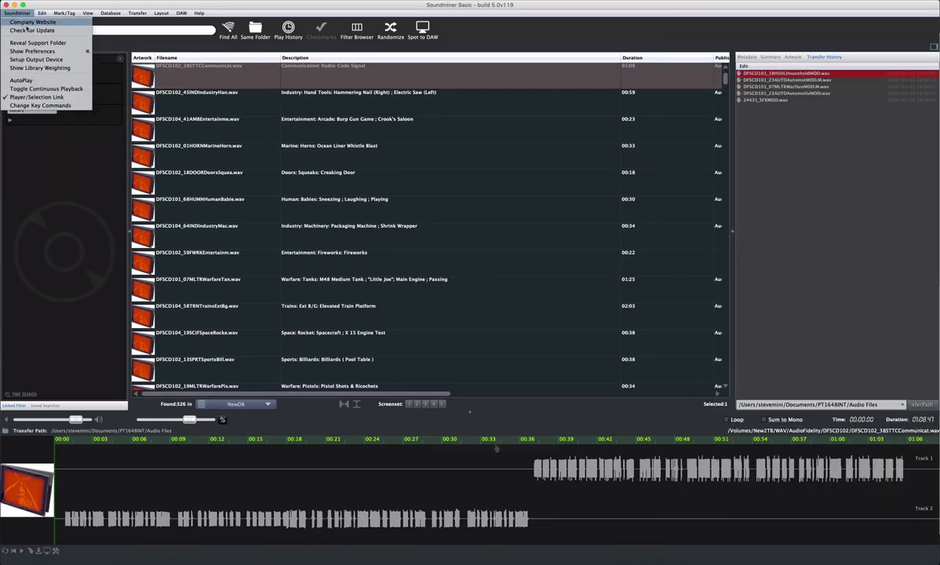
Move Digieffects C to the top of the Library Weighting list and apply it.
left_click(33, 68)
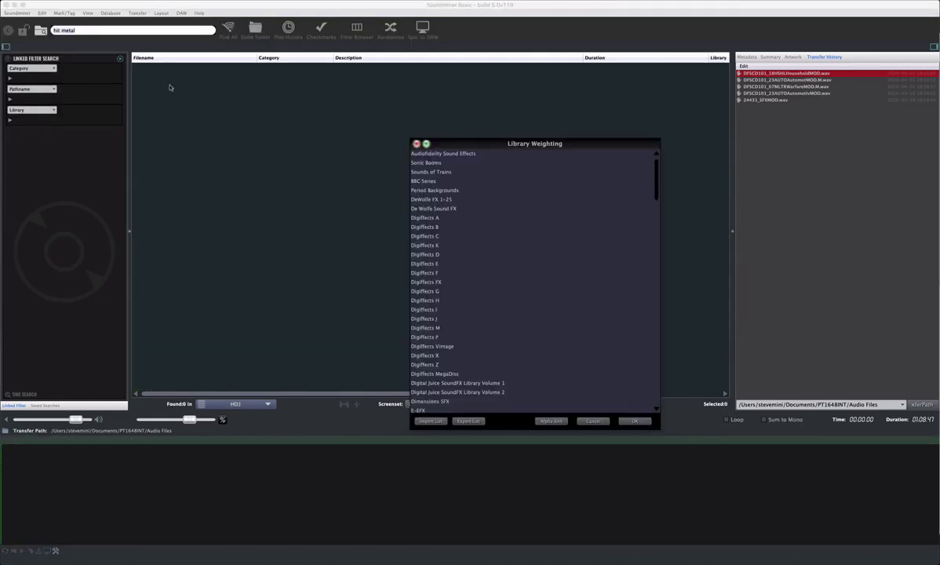
left_click_drag(423, 237, 422, 155)
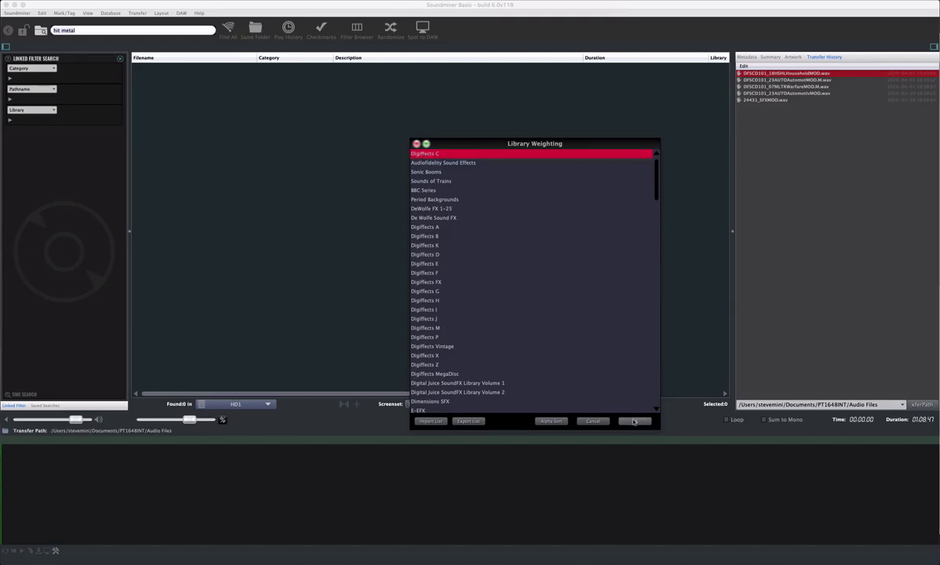
left_click(603, 420)
left_click(17, 13)
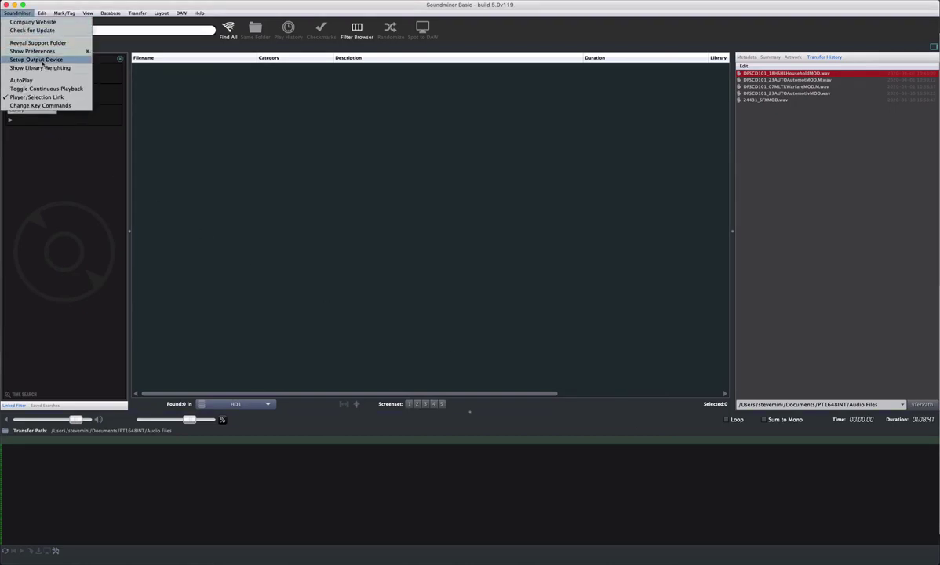
left_click(40, 60)
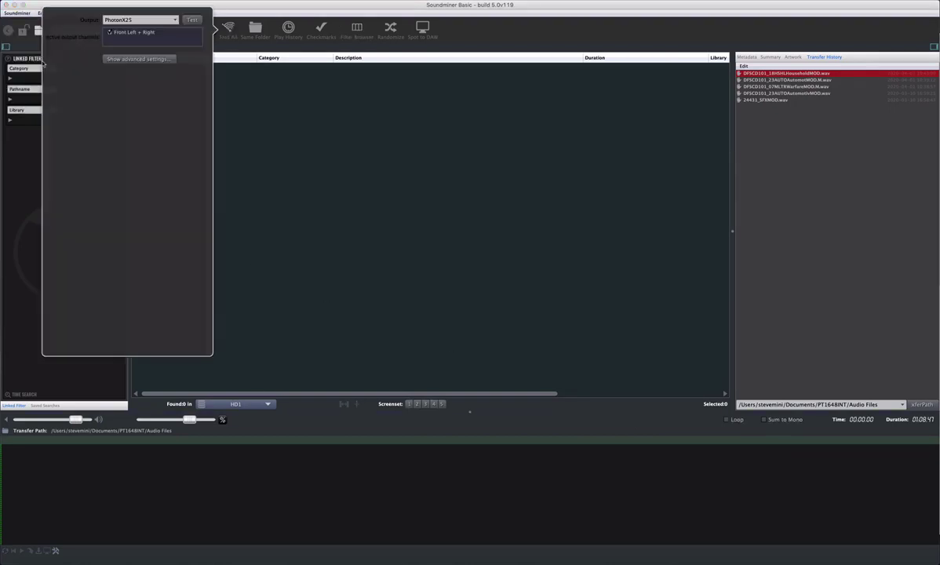
left_click(124, 59)
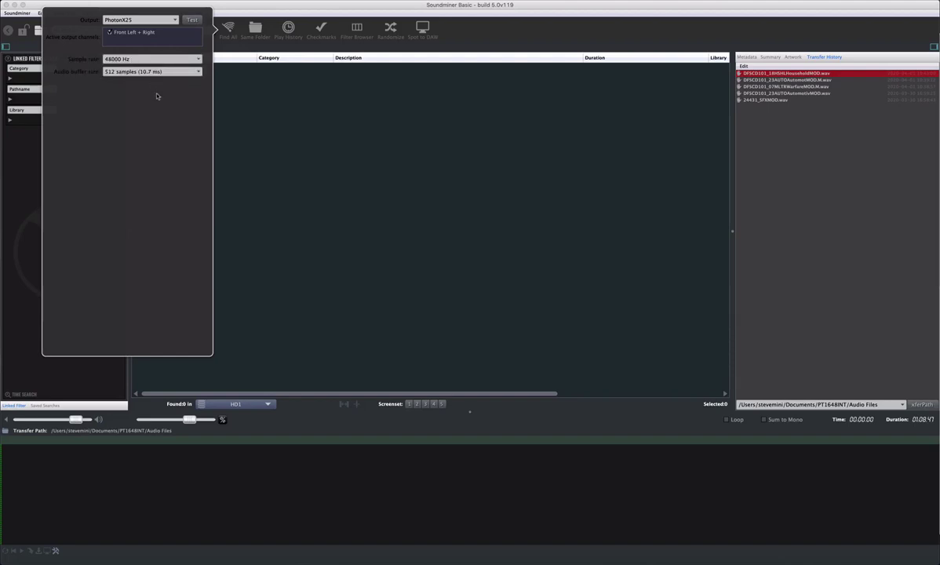
left_click(251, 107)
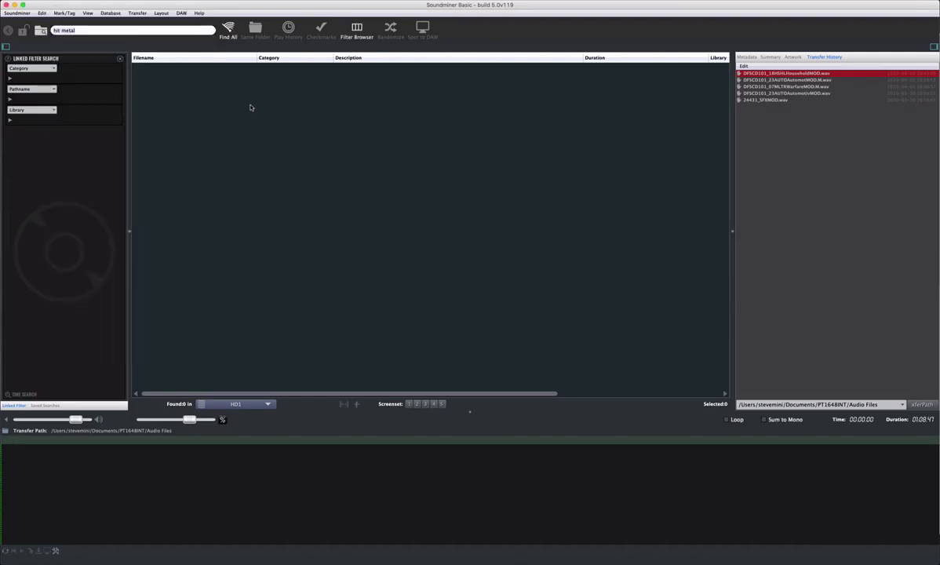
left_click(19, 14)
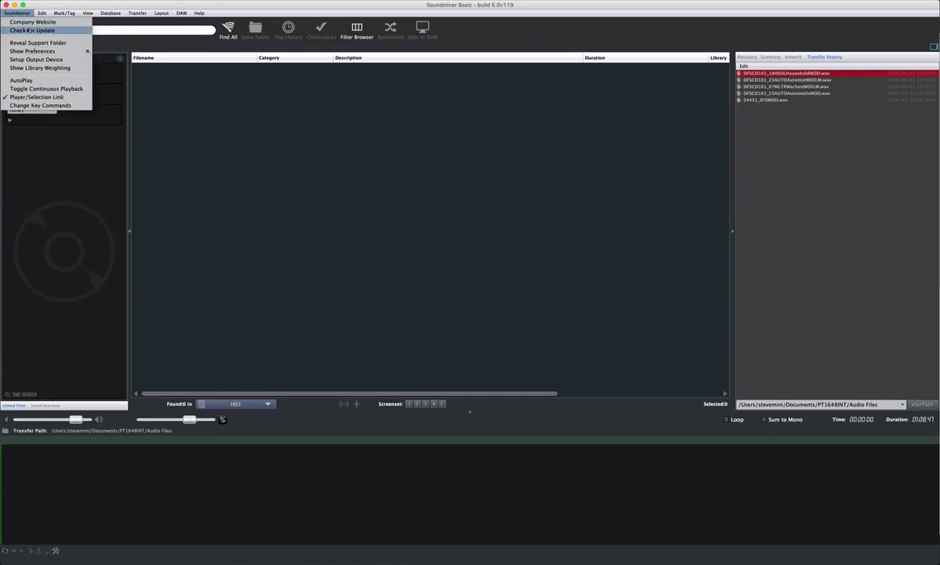
left_click(39, 60)
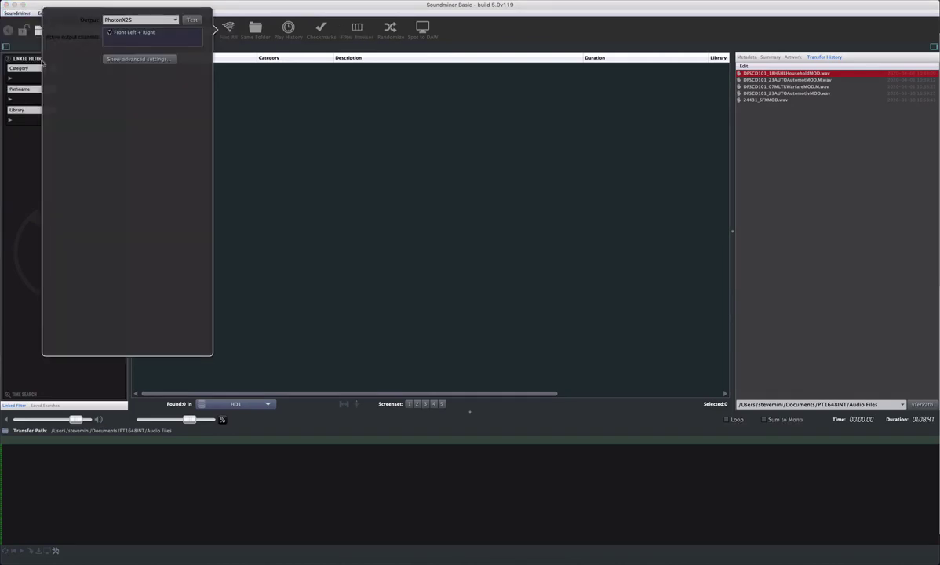
left_click(233, 91)
left_click(11, 16)
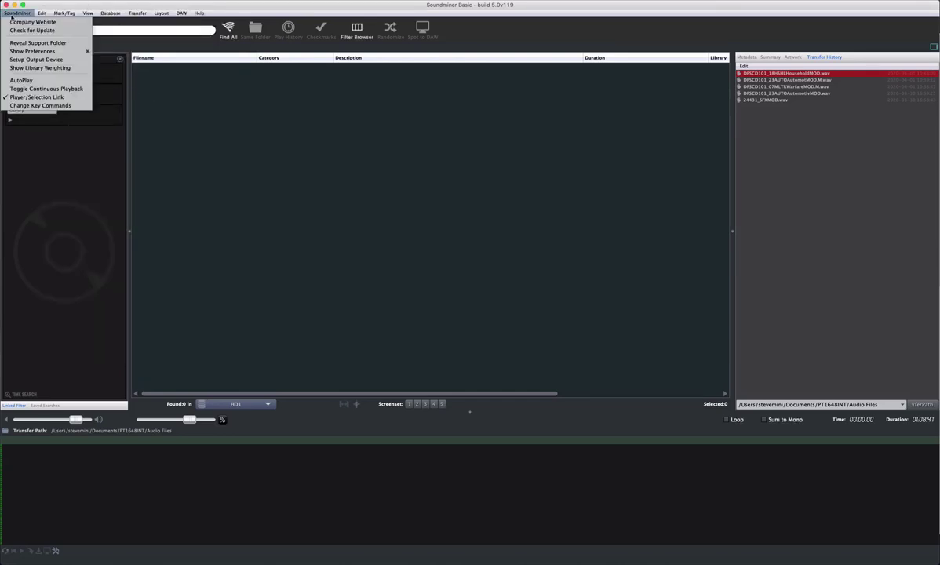
Reveal the support folder and view SMDataBeta's database, preference and log files, then close it.
left_click(25, 43)
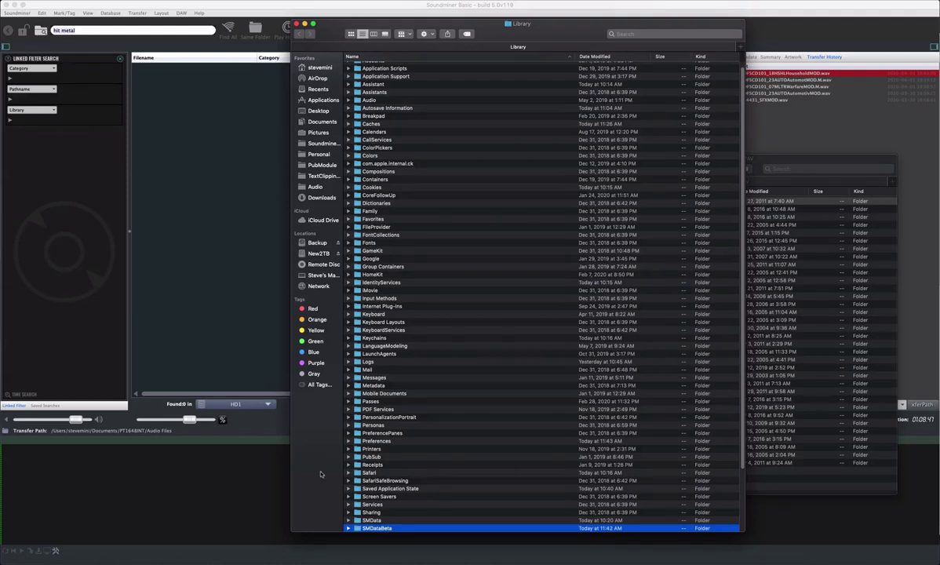
key("super+Down")
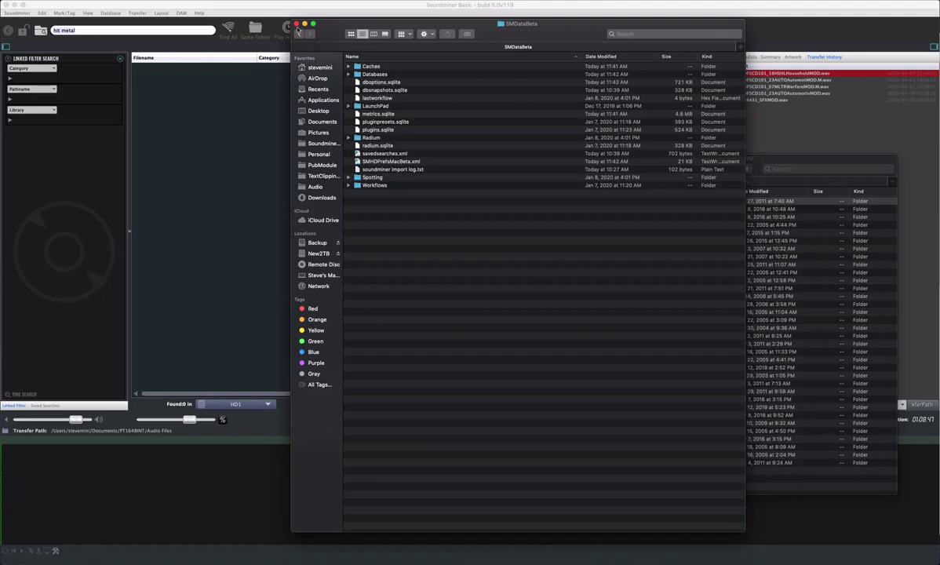
left_click(296, 24)
left_click(200, 13)
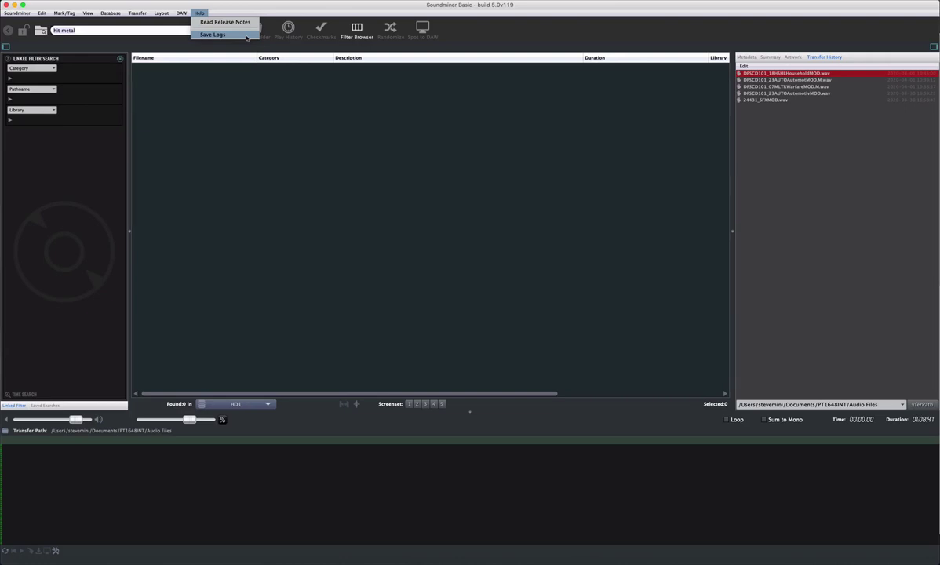
left_click(203, 113)
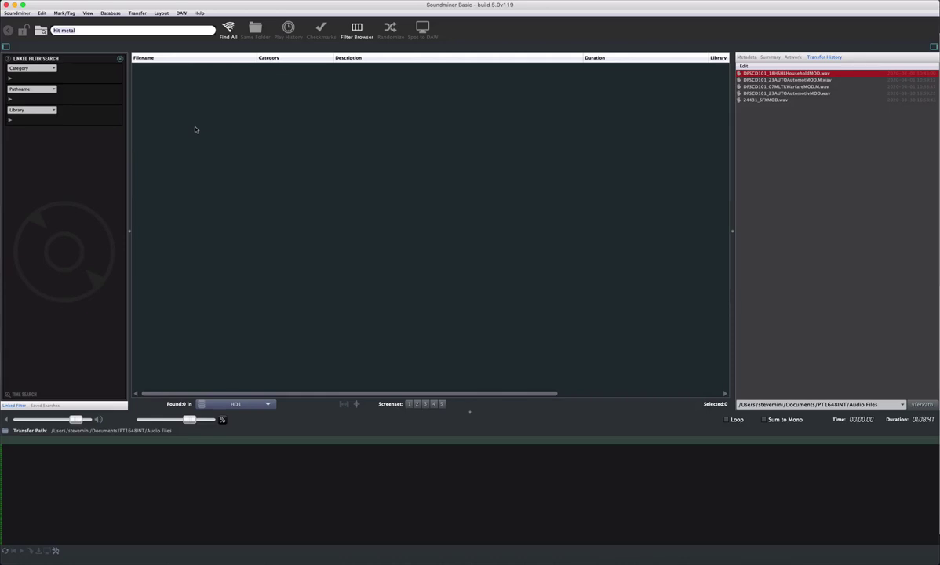
left_click(110, 12)
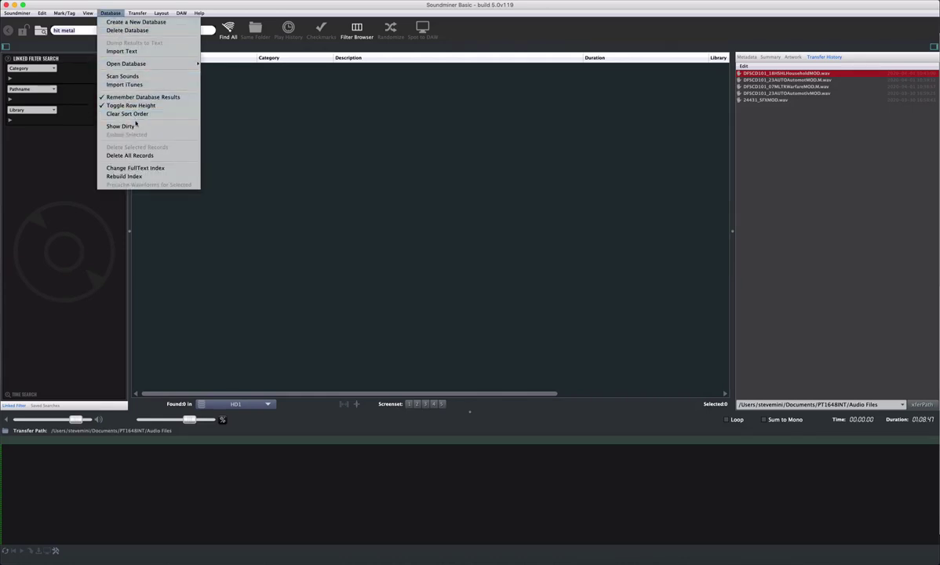
left_click(147, 169)
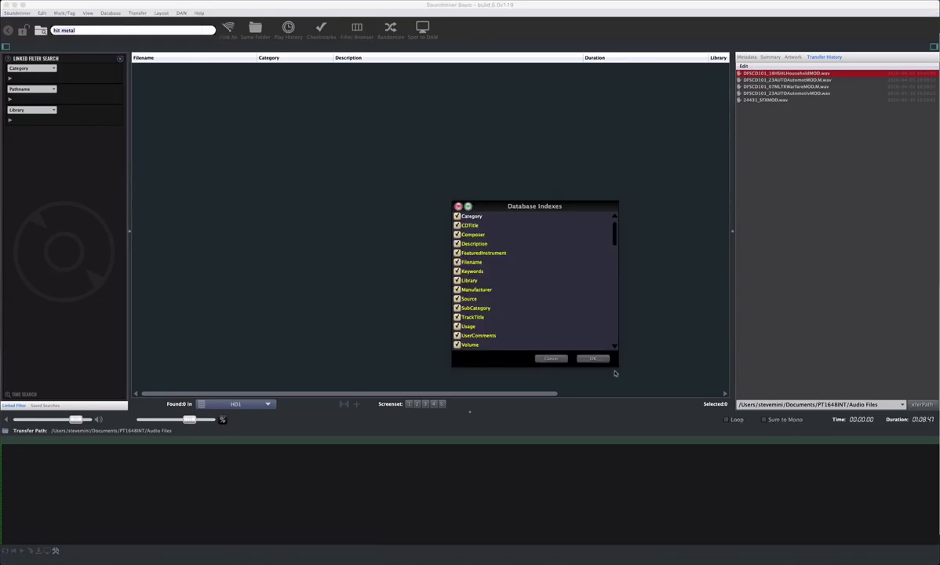
scroll(561, 305, "down", 4)
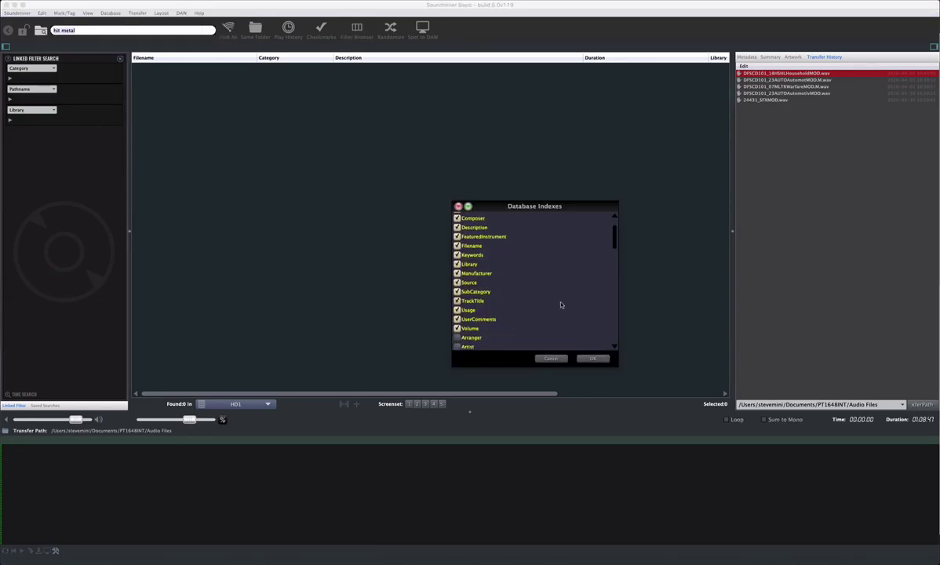
scroll(561, 305, "up", 4)
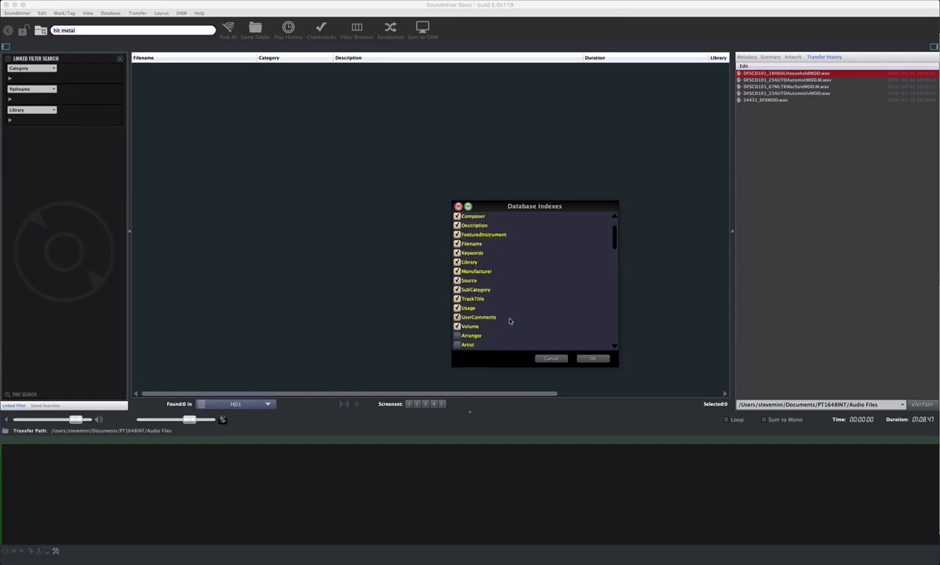
scroll(509, 321, "down", 2)
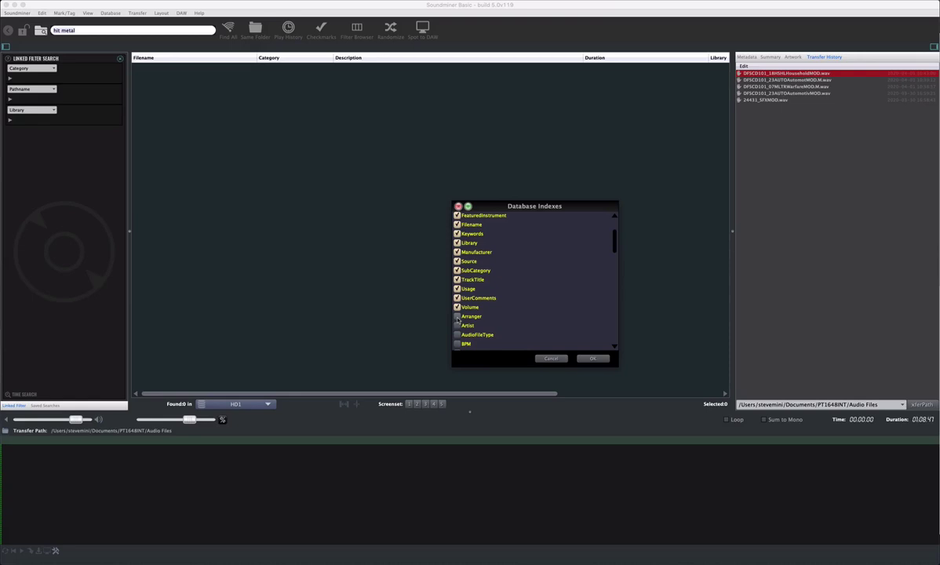
scroll(486, 310, "up", 2)
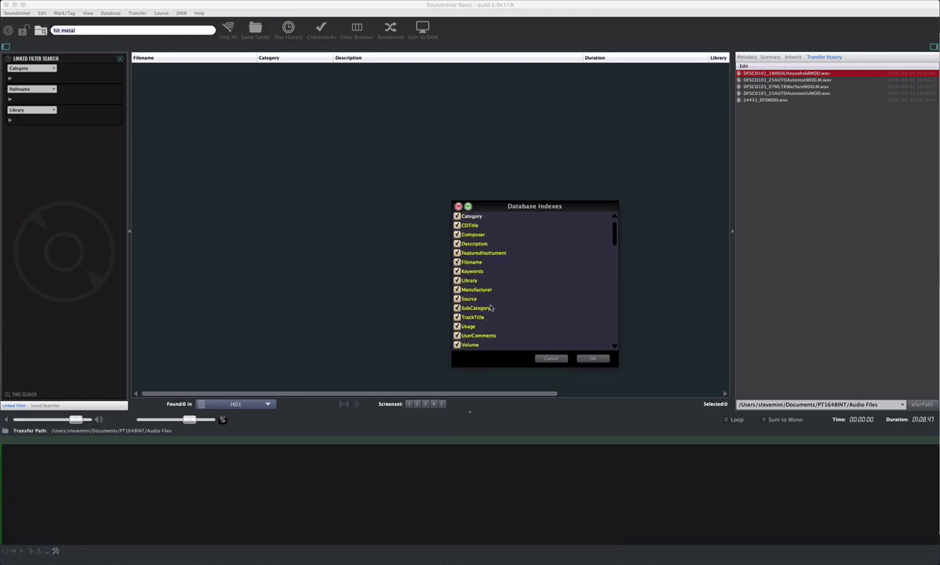
scroll(491, 308, "down", 1)
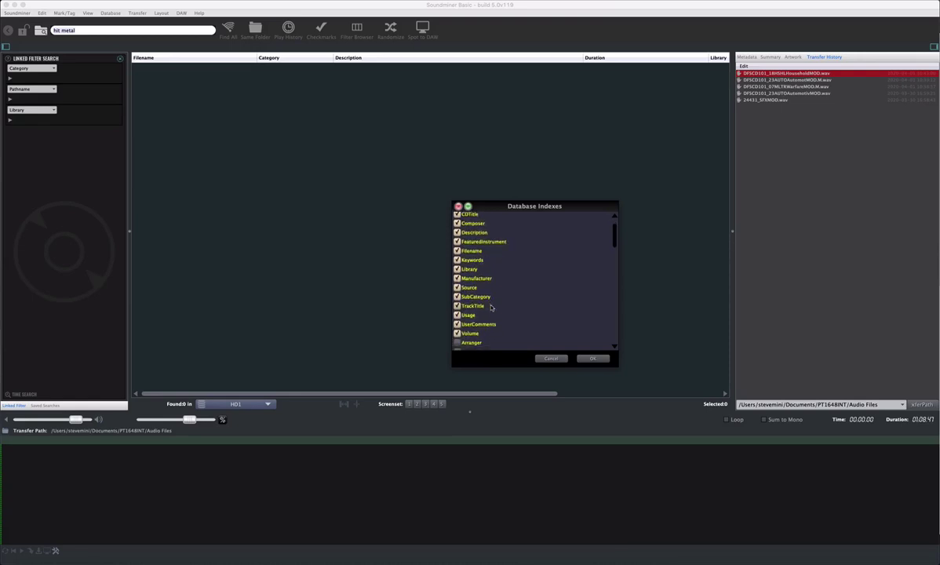
scroll(491, 309, "up", 1)
scroll(491, 308, "down", 4)
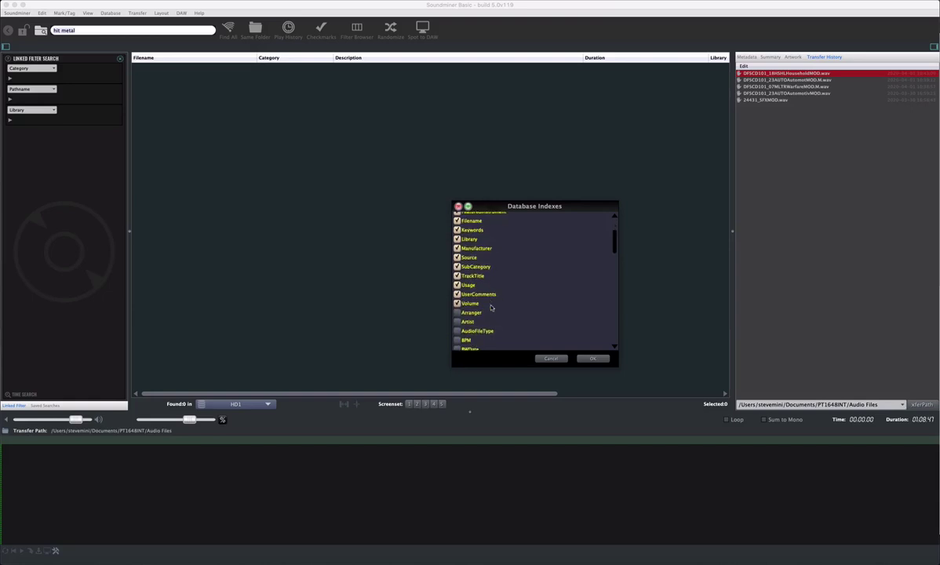
scroll(491, 308, "up", 4)
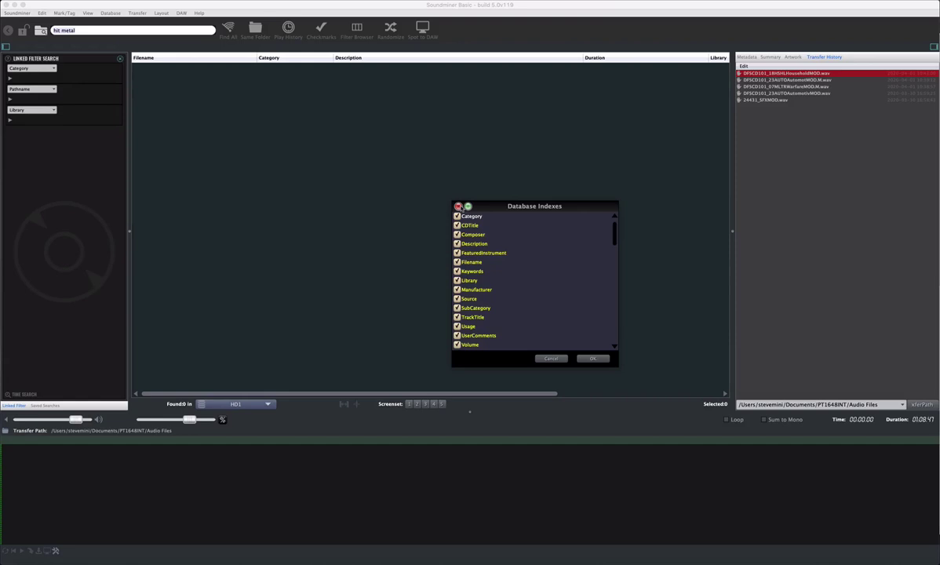
left_click(458, 206)
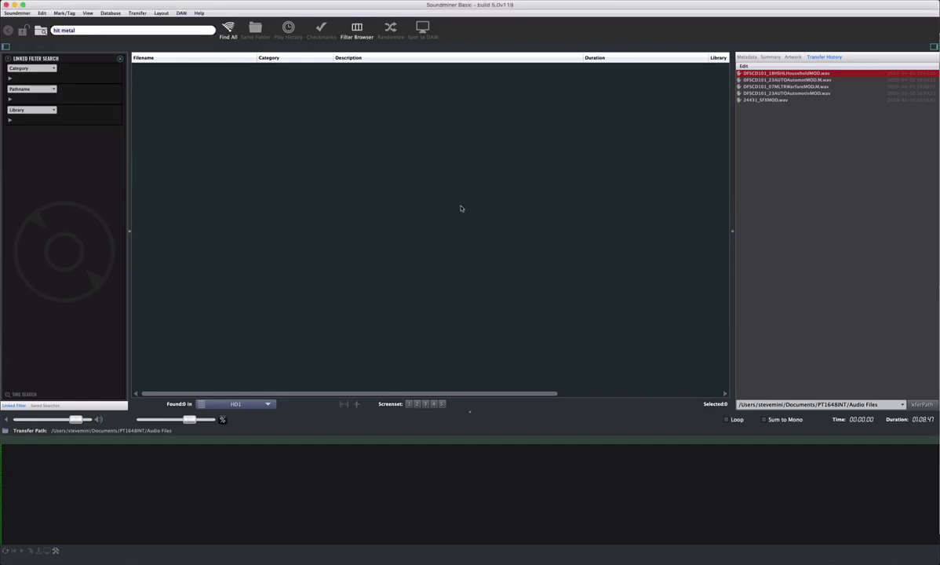